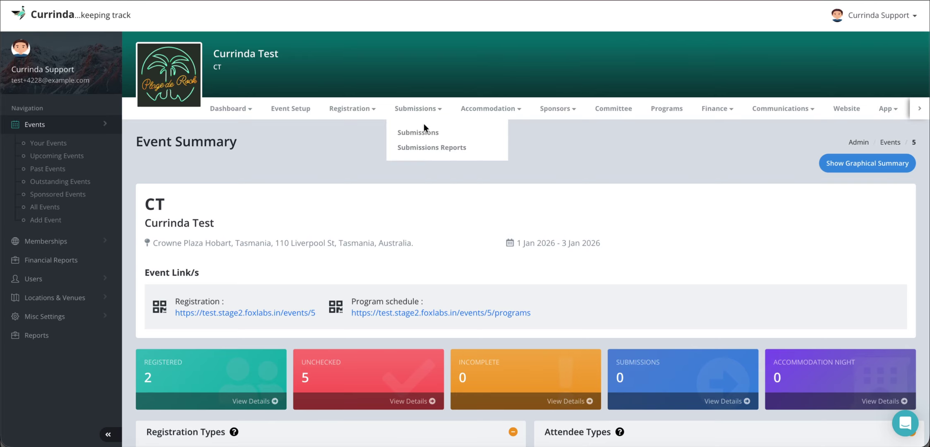
Step: Open the form for adding a new submission to the event
click(421, 132)
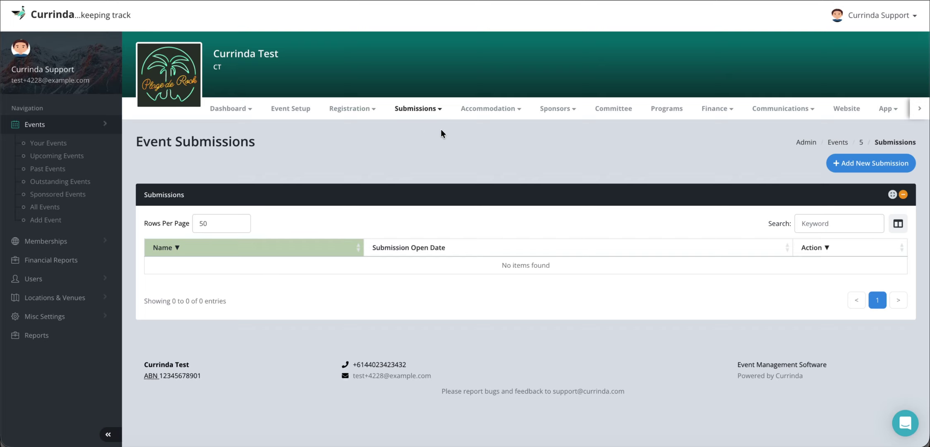
click(858, 164)
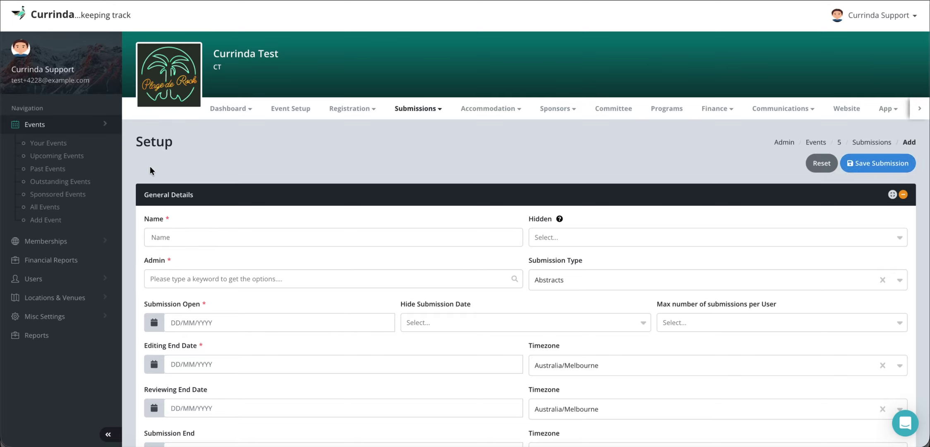
Step: Name the new submission Symposium
click(186, 238)
text(Sympo)
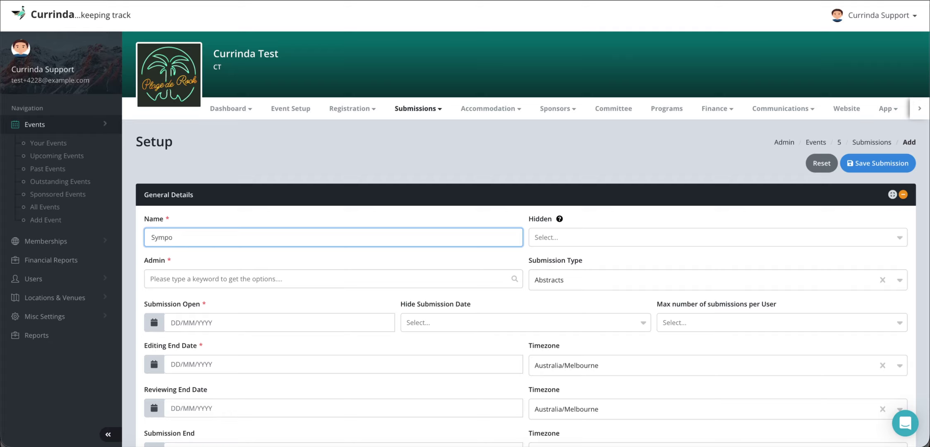
text(sium)
click(287, 179)
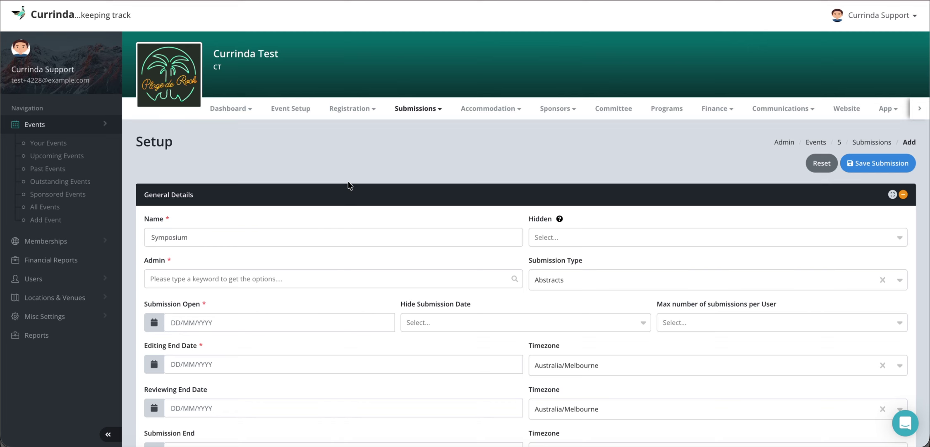
Step: Replace the submission's name with Physics and set Hidden to No
double_click(162, 235)
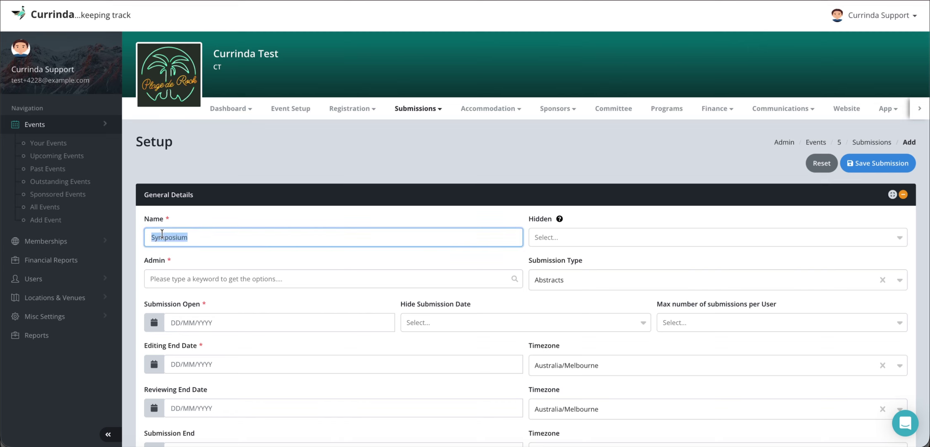
text(Physics)
click(221, 219)
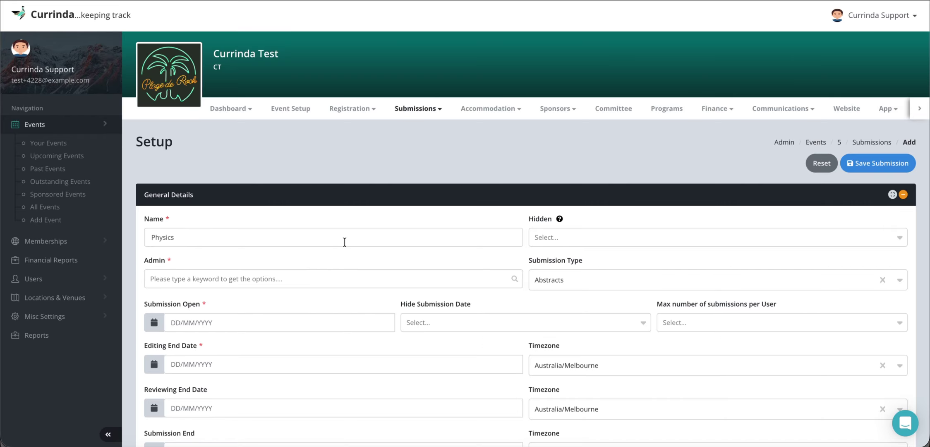
click(555, 235)
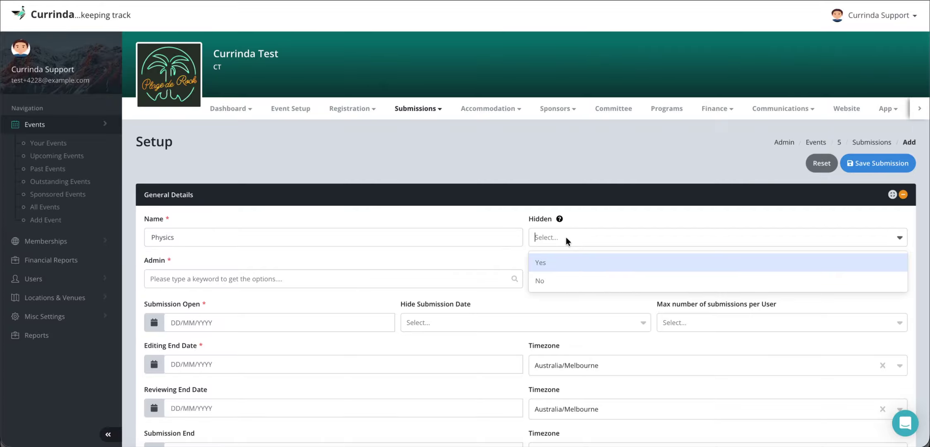
click(548, 279)
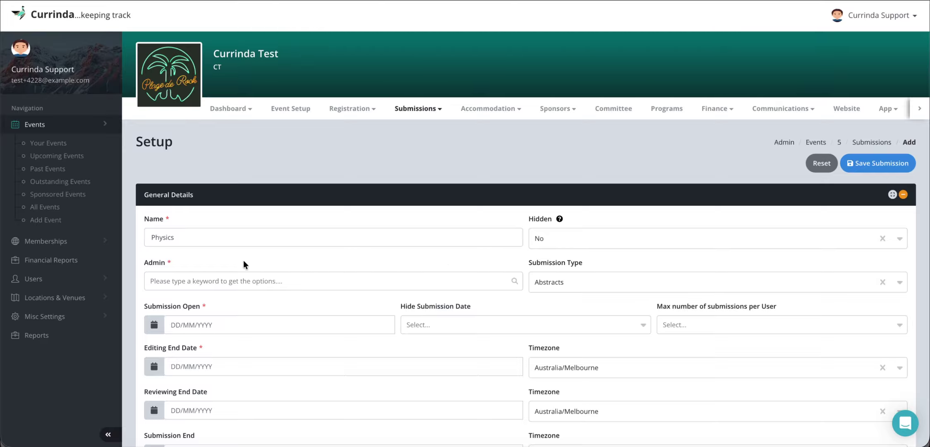
Step: Assign the fourth user found with the keyword "a" as Admin and set the Submission Type to Full Papers
click(228, 279)
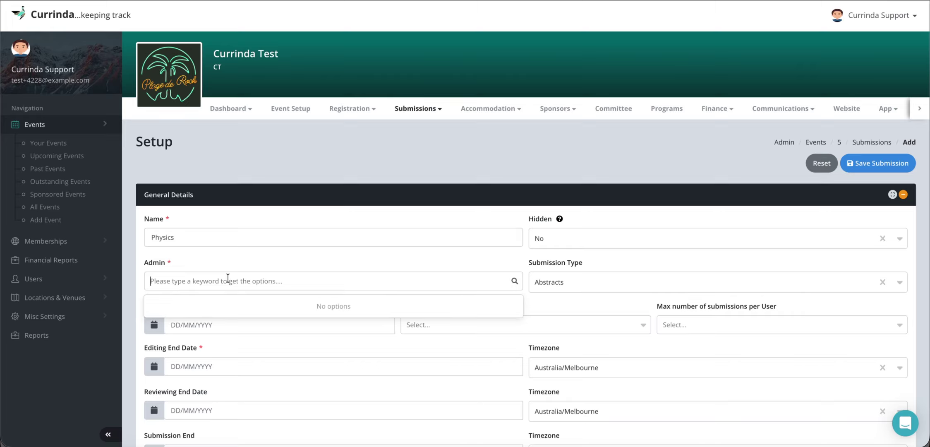
text(a)
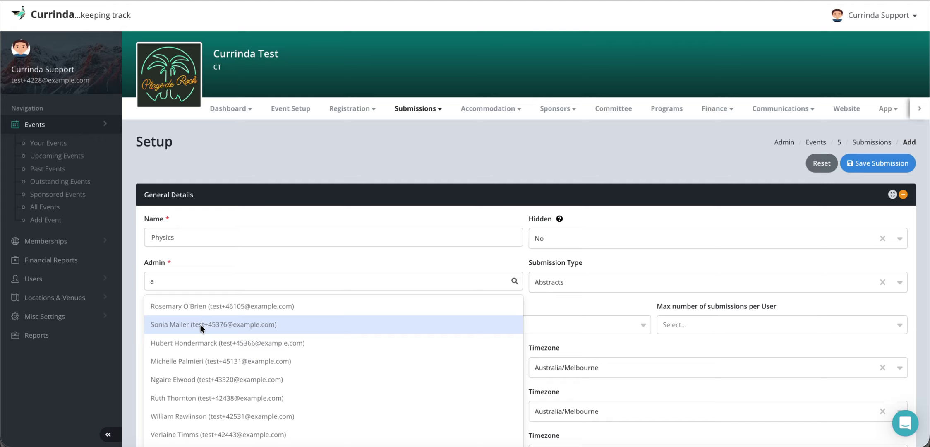
click(191, 363)
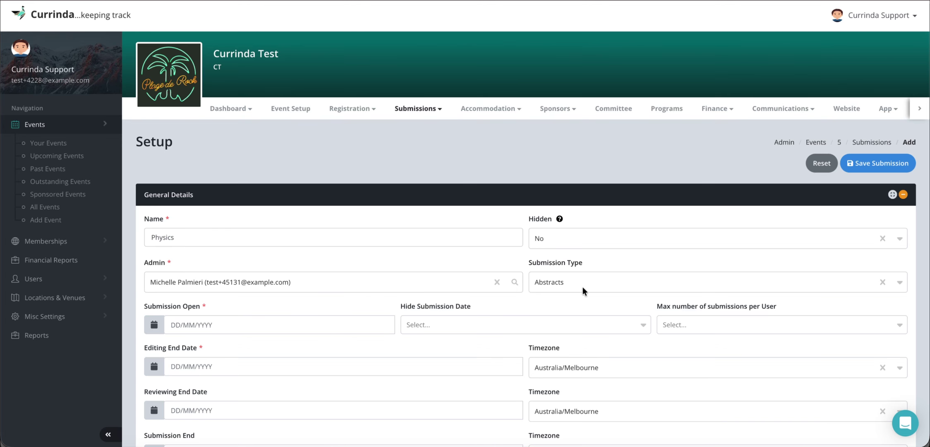
scroll(604, 302, down, 1)
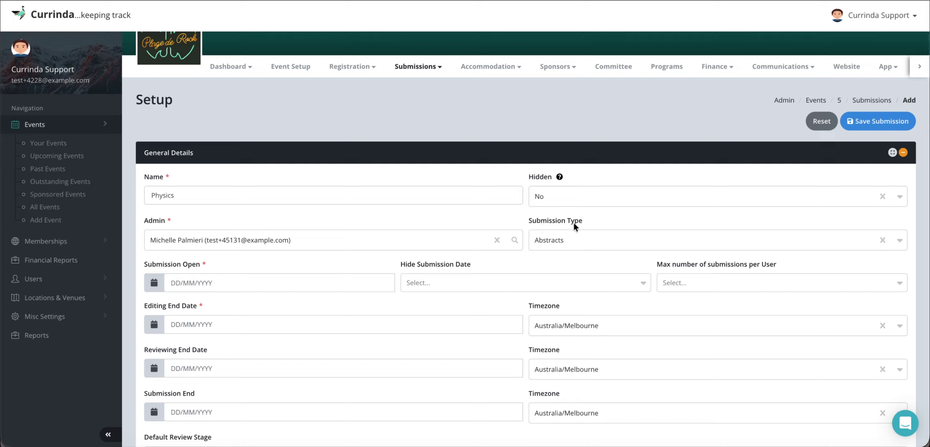
click(569, 240)
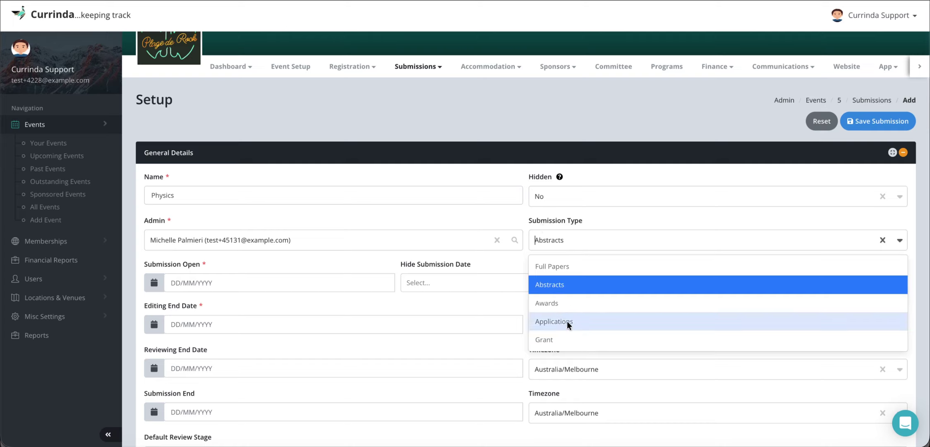
click(559, 266)
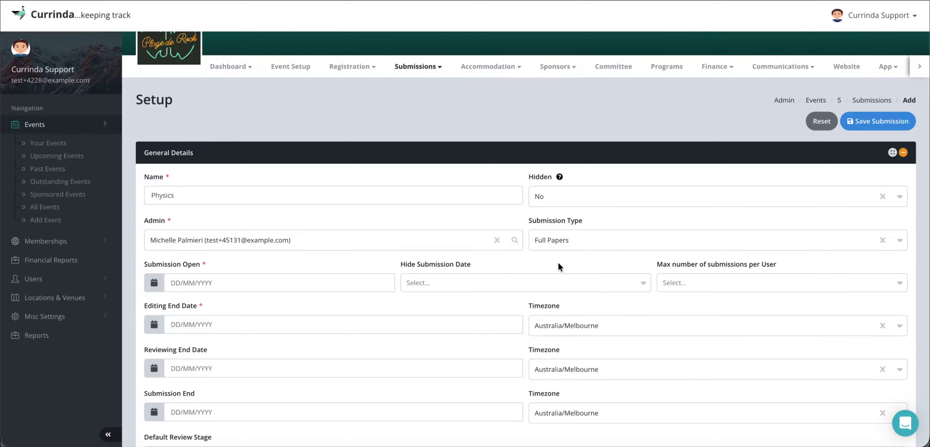
Step: Set Submission Open to 10/12/2025 12:00 AM and Hide Submission Date to No
click(233, 282)
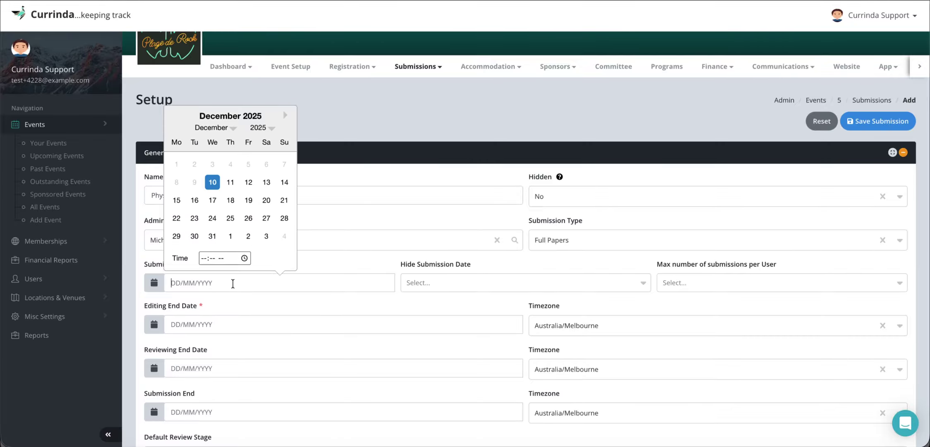
click(213, 177)
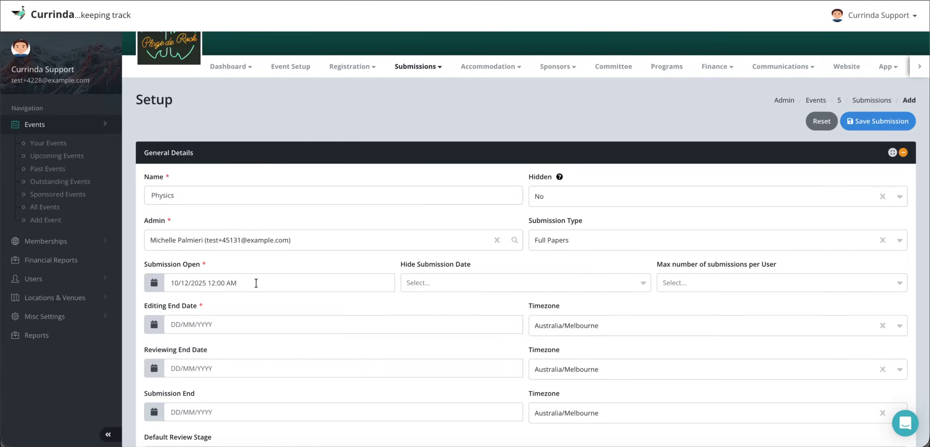
scroll(457, 285, down, 1)
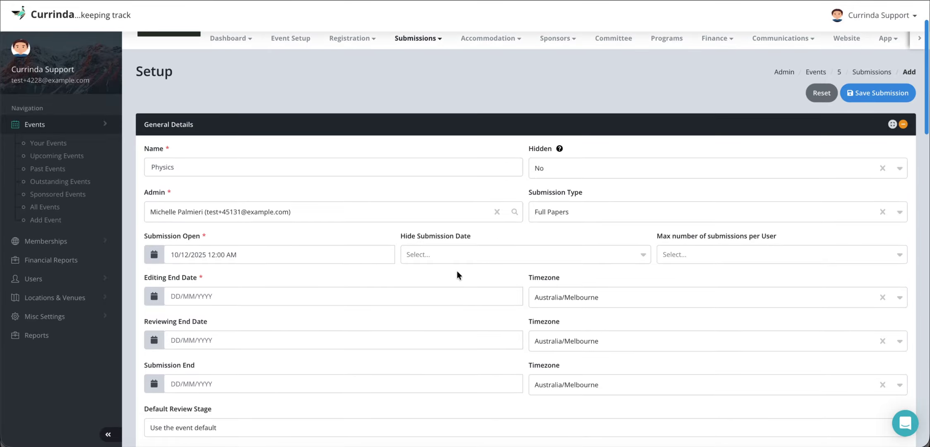
click(457, 254)
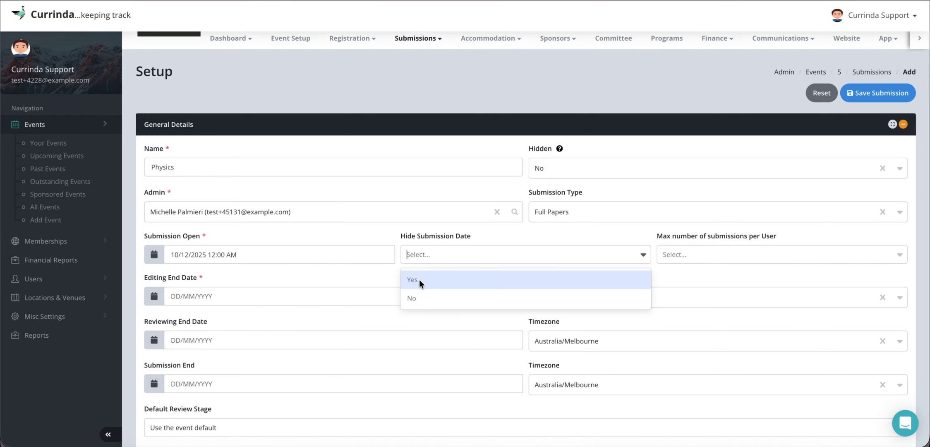
click(413, 297)
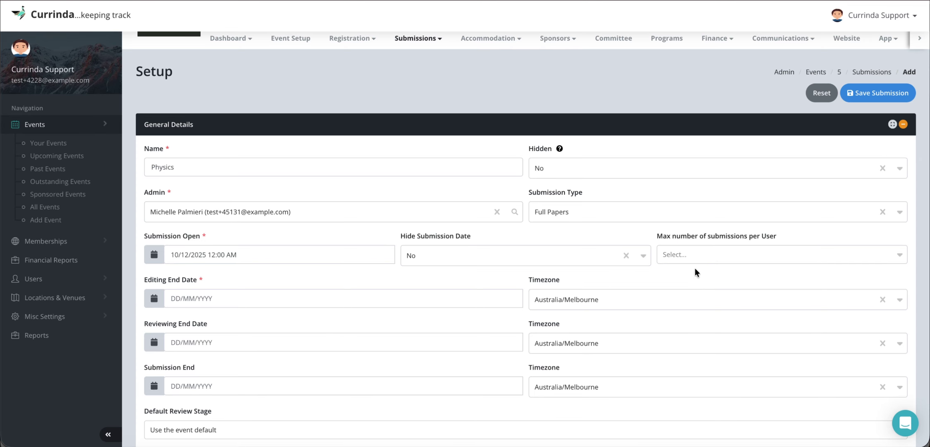
Step: Limit the maximum number of submissions per user to 3
scroll(682, 279, down, 1)
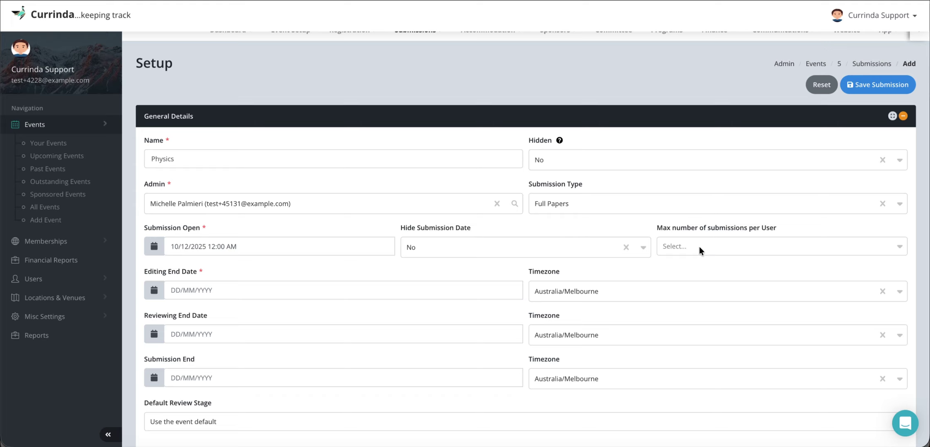
click(699, 246)
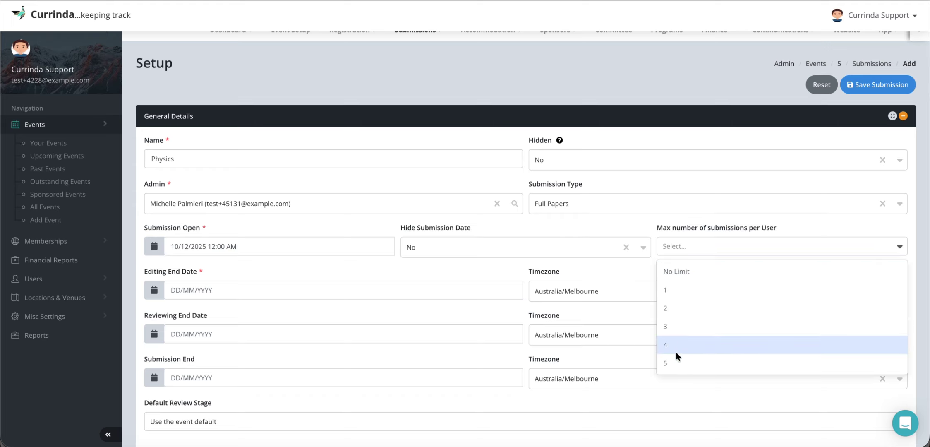
click(676, 327)
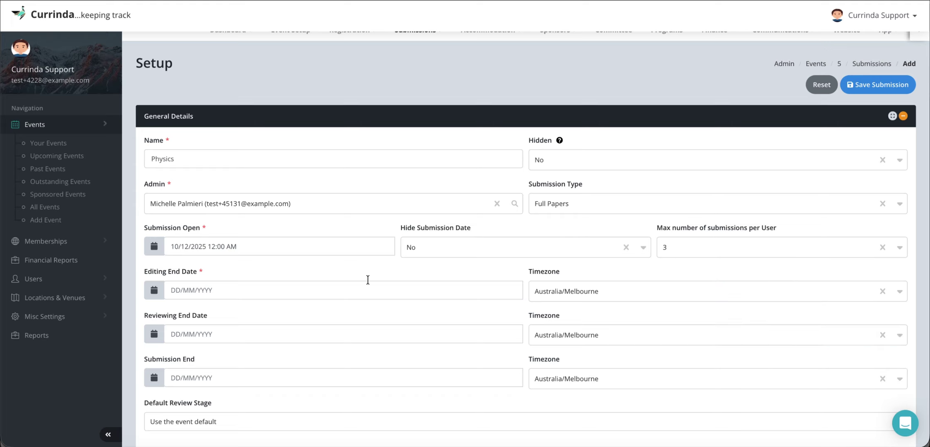
Step: Set the Editing End Date to 14/12/2025 12:00 AM
scroll(262, 276, down, 1)
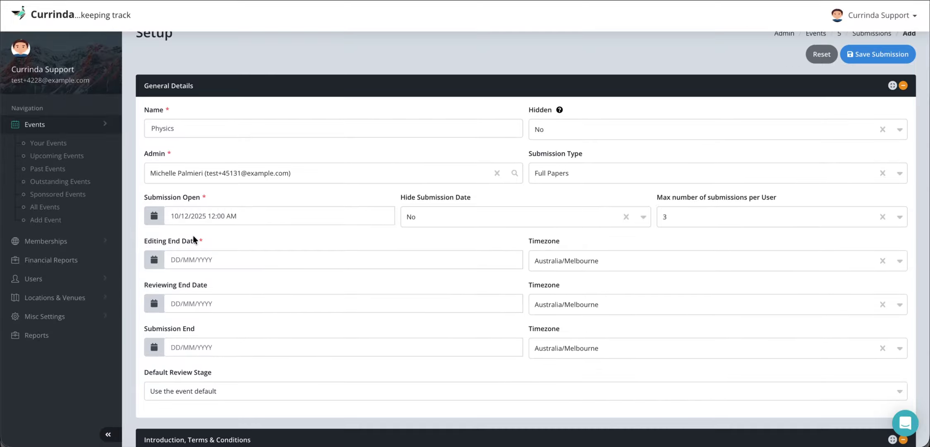
click(197, 259)
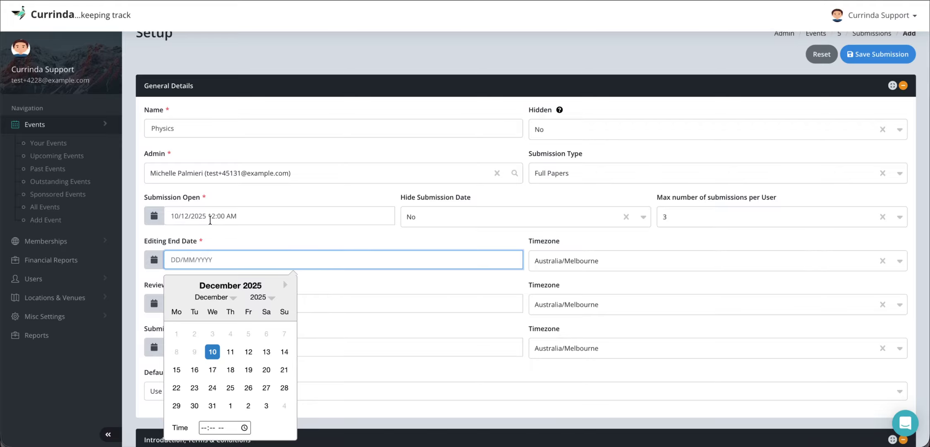
scroll(276, 221, down, 1)
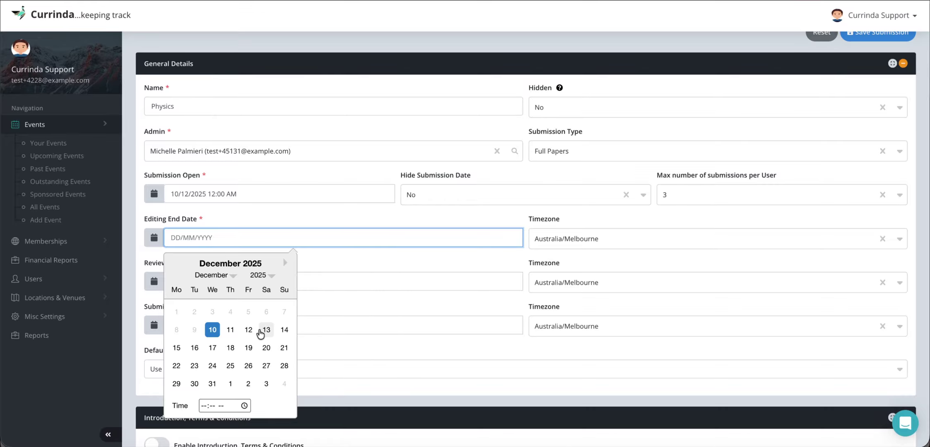
click(284, 330)
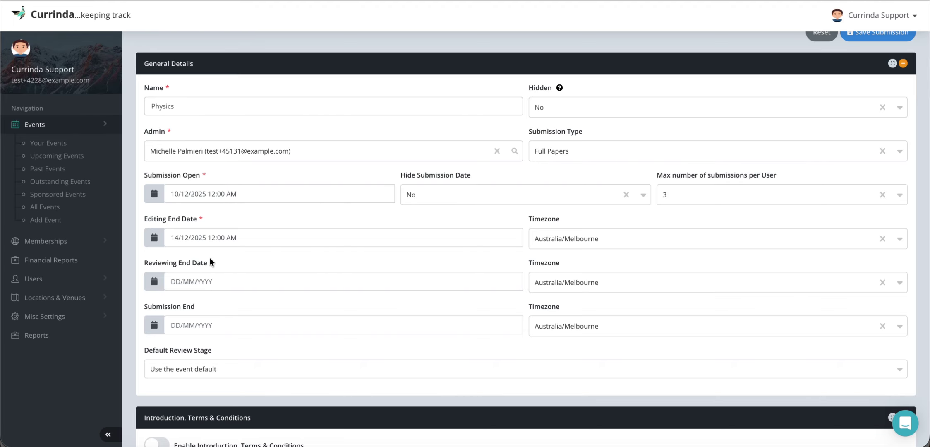
Step: Set the Reviewing End Date to 30/12/2025 12:00 AM and Submission End to 20/12/2025 12:00 AM
click(207, 280)
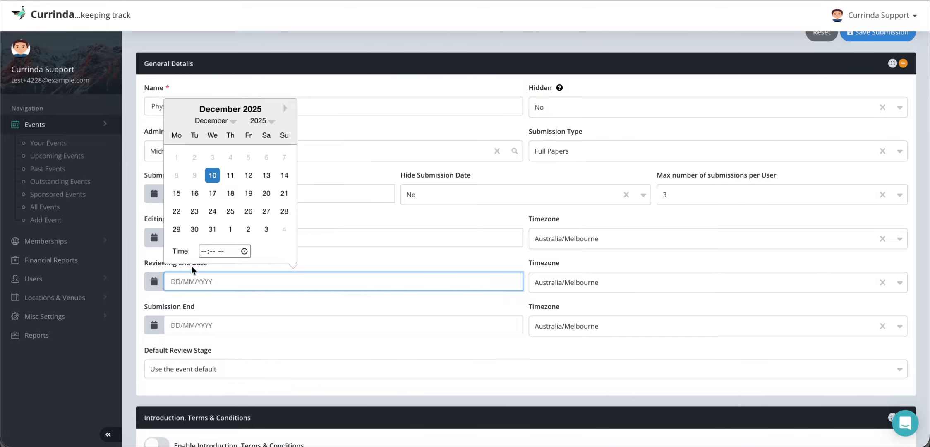
click(194, 229)
scroll(286, 269, down, 1)
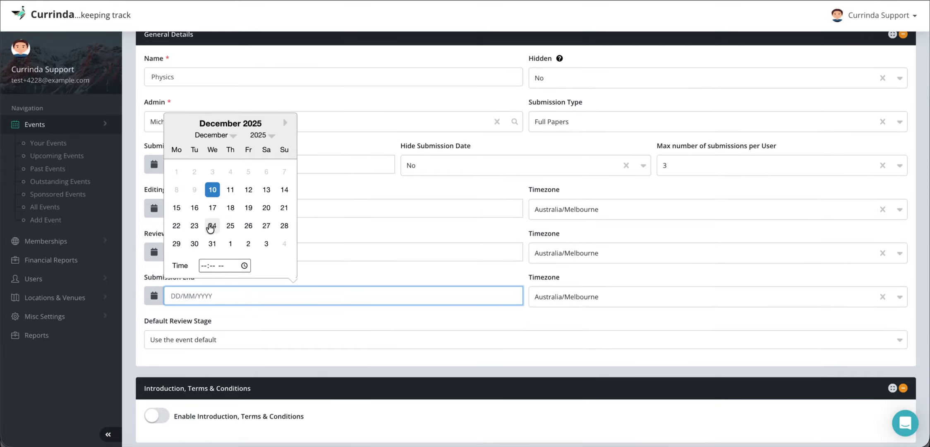
click(266, 207)
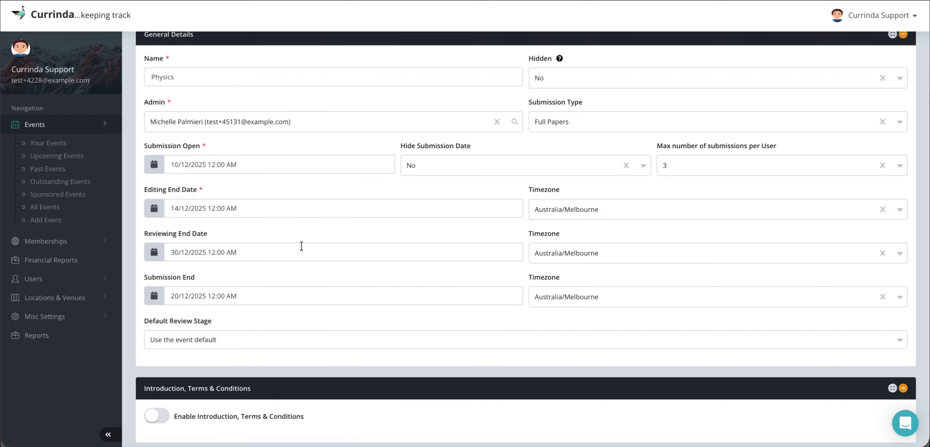
Step: Check which options the Default Review Stage offers, leaving it on the event default
scroll(323, 276, down, 1)
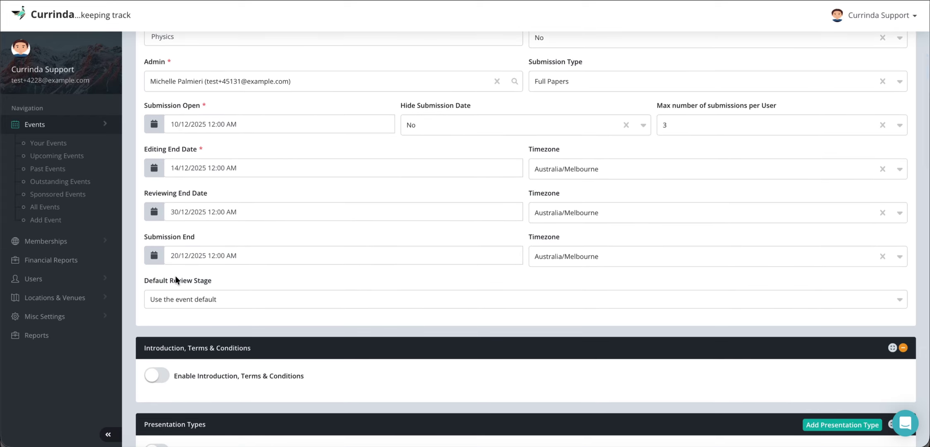
click(235, 298)
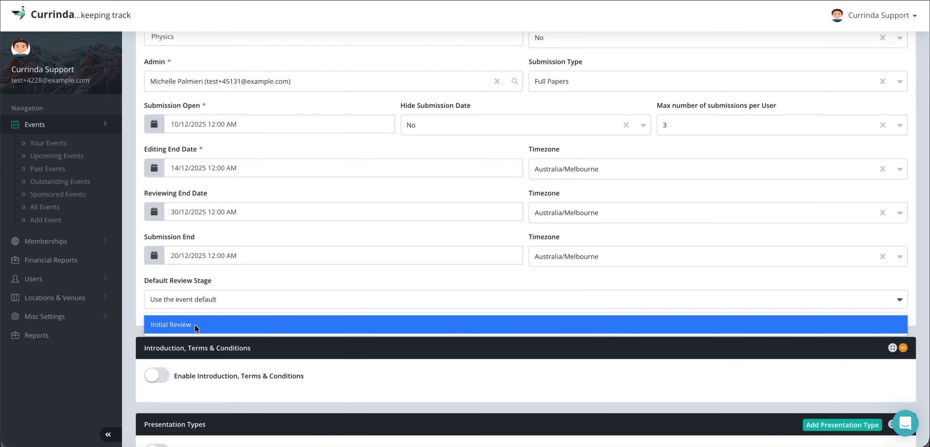
click(233, 279)
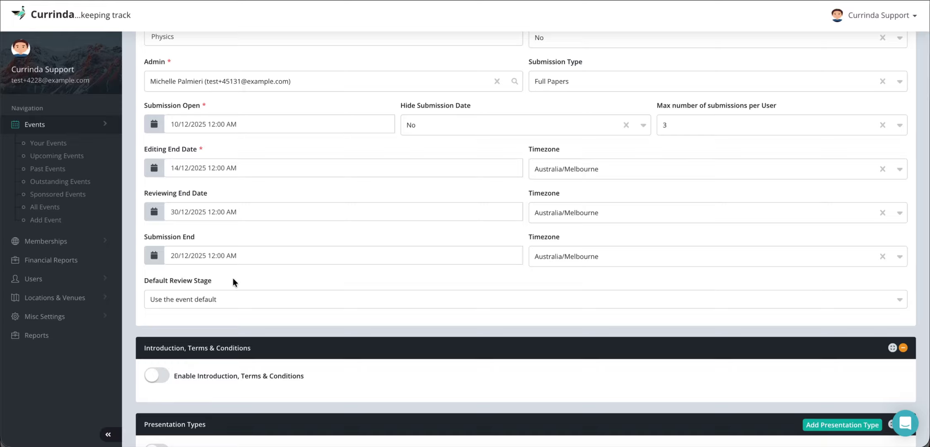
click(221, 299)
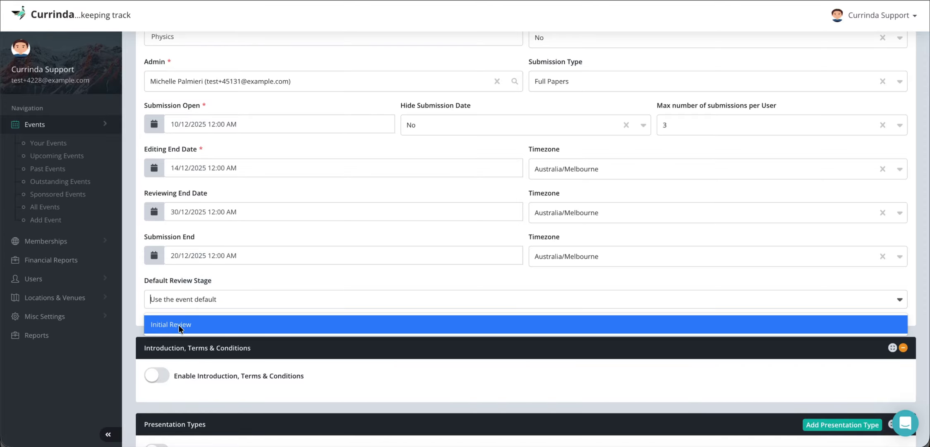
scroll(267, 284, down, 3)
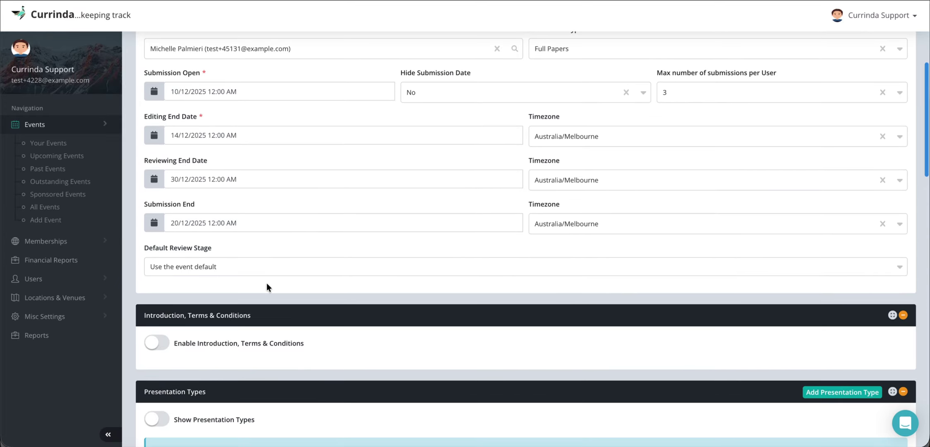
scroll(195, 270, down, 1)
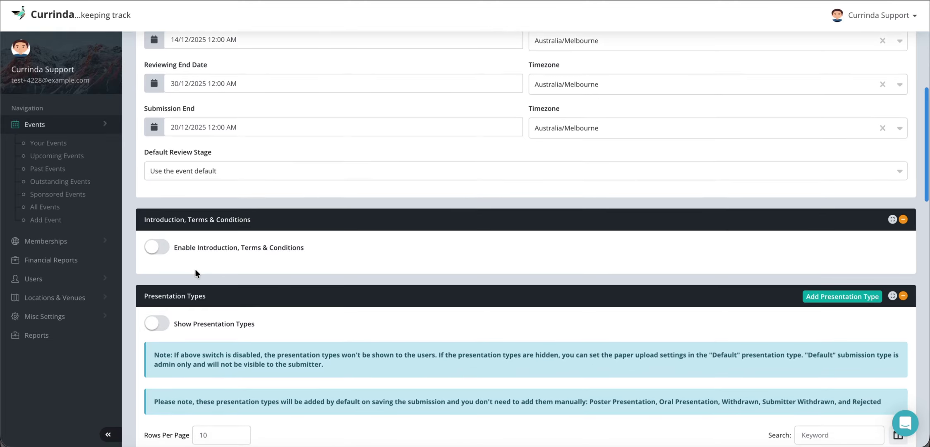
Step: Enable the Introduction, Terms & Conditions section and review its introduction text and terms question
click(165, 246)
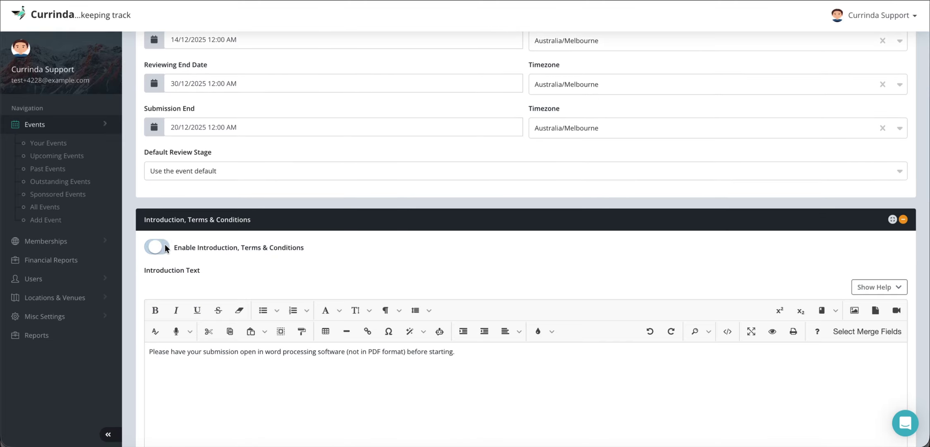
scroll(323, 261, down, 3)
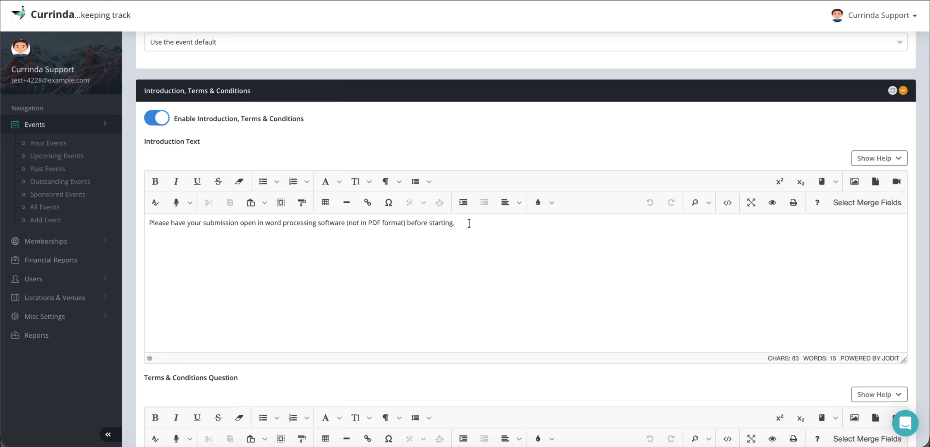
click(484, 224)
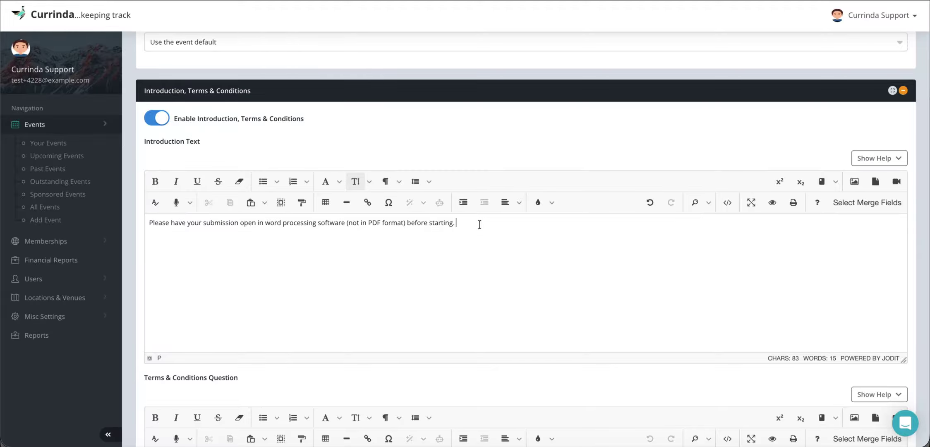
scroll(445, 257, down, 1)
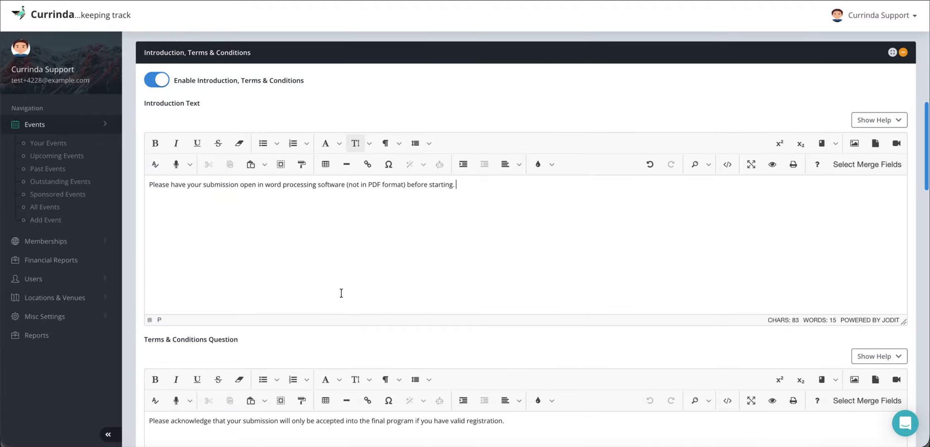
scroll(341, 290, down, 6)
scroll(342, 293, down, 1)
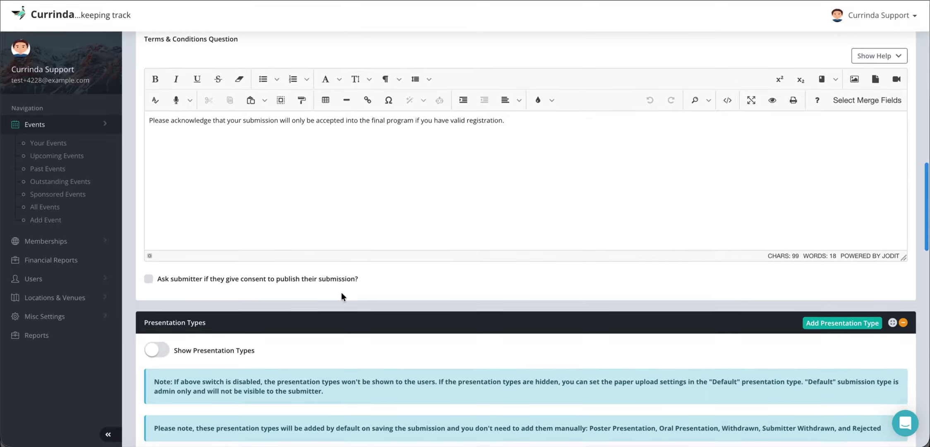
scroll(341, 293, up, 1)
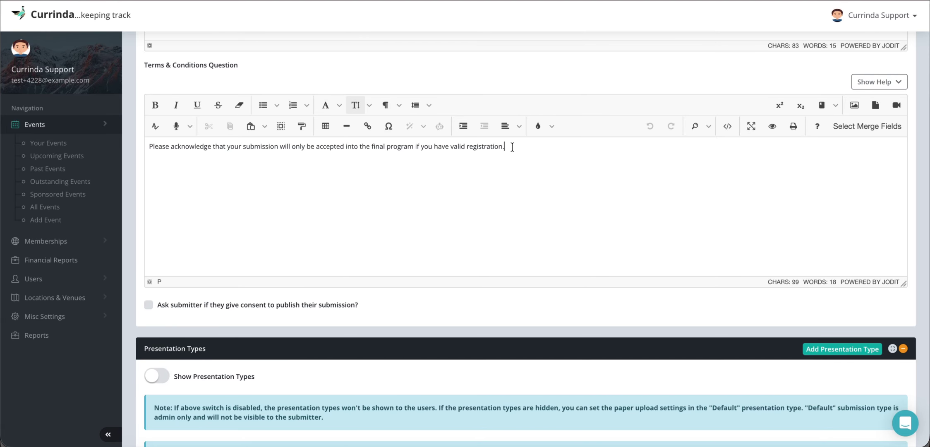
Step: Enable asking submitters whether they consent to publishing their submission, and review the consent question's wording
scroll(407, 253, down, 1)
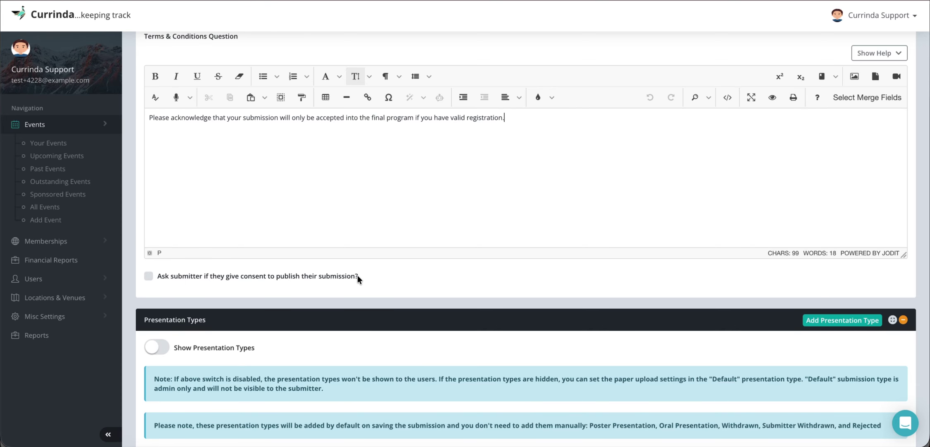
click(148, 276)
scroll(336, 295, down, 2)
scroll(335, 295, down, 1)
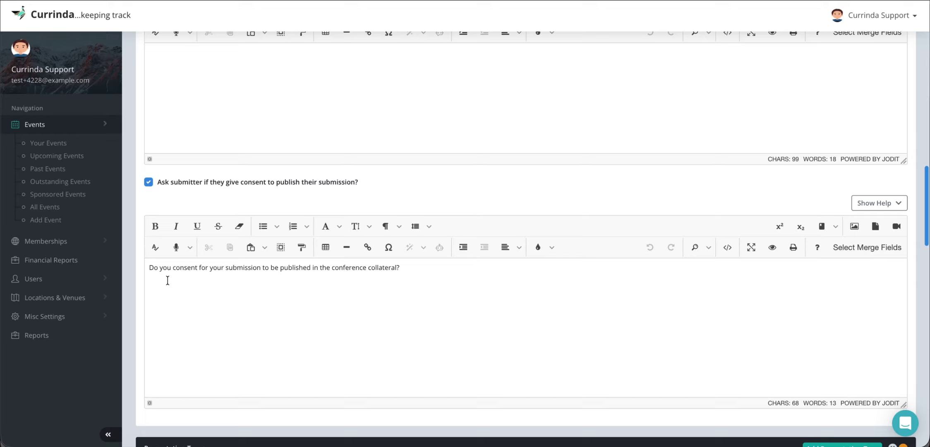
drag(150, 268, 447, 272)
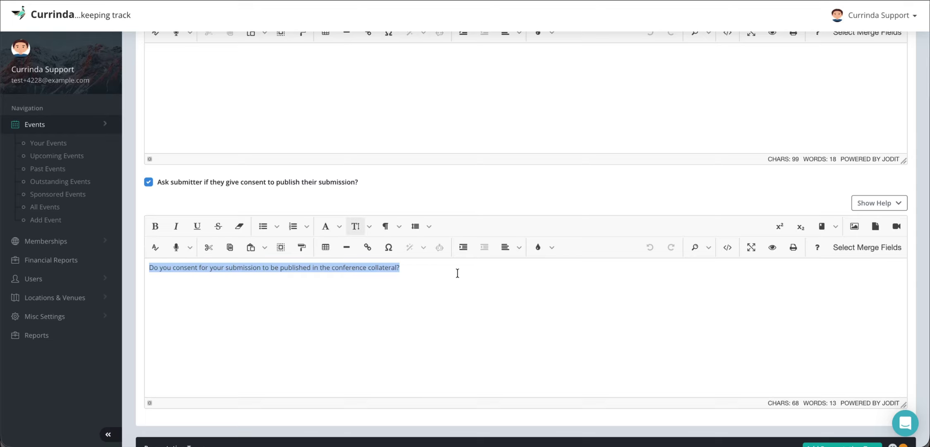
click(447, 272)
Step: Review the notes on default presentation types and enable showing presentation types to submitters
scroll(437, 280, down, 3)
scroll(437, 279, down, 2)
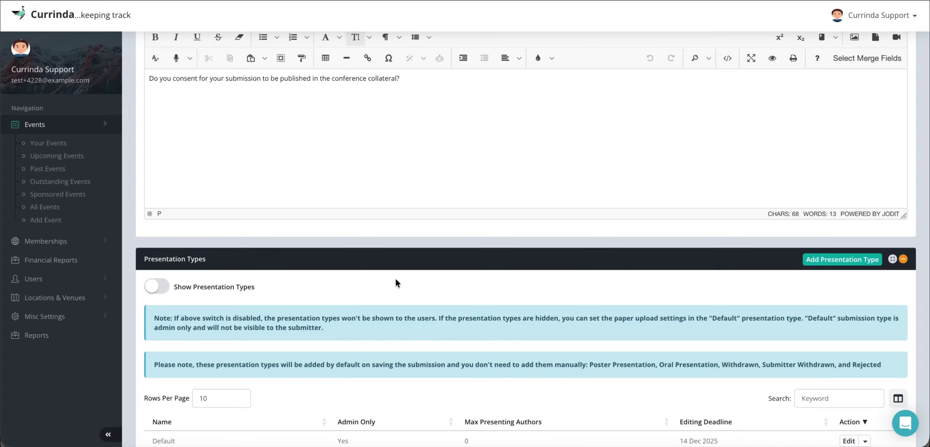
scroll(395, 279, down, 2)
scroll(395, 279, down, 3)
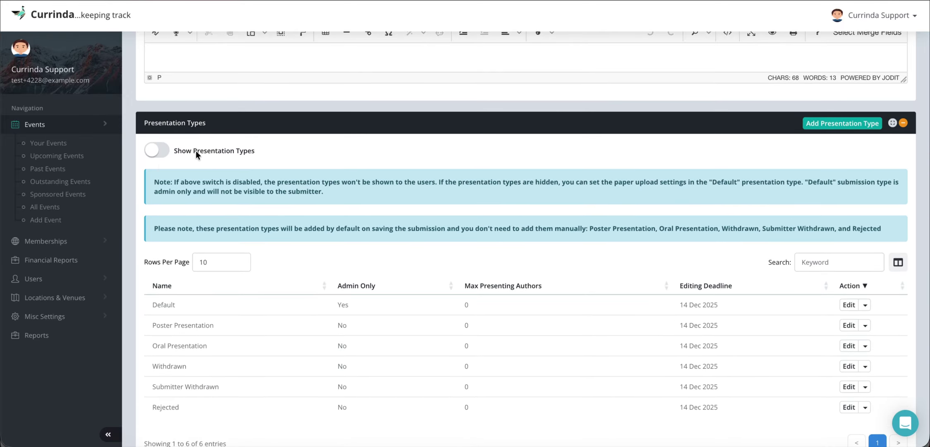
scroll(244, 199, down, 1)
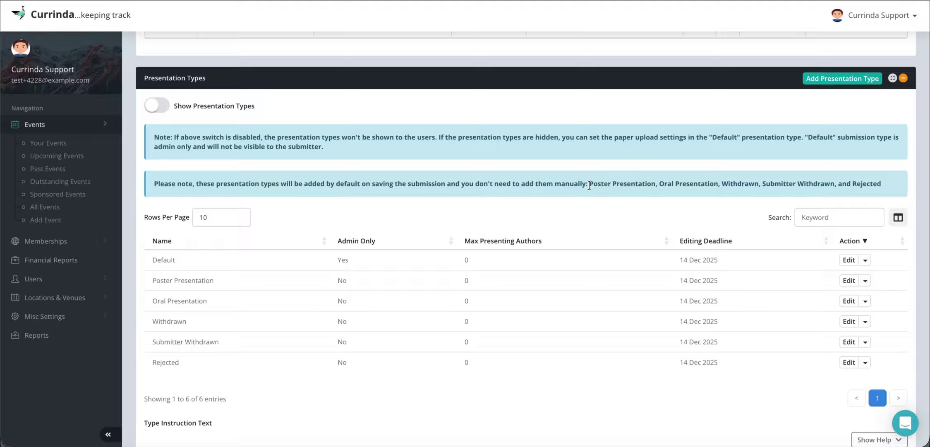
drag(589, 184, 873, 189)
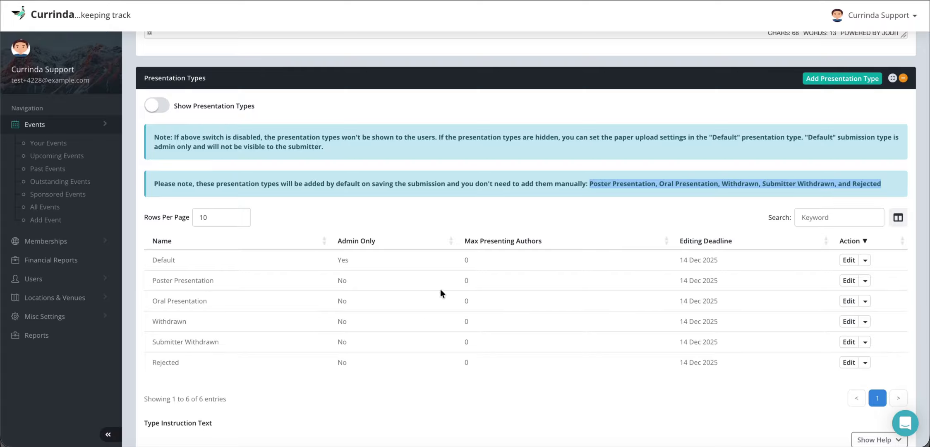
click(379, 210)
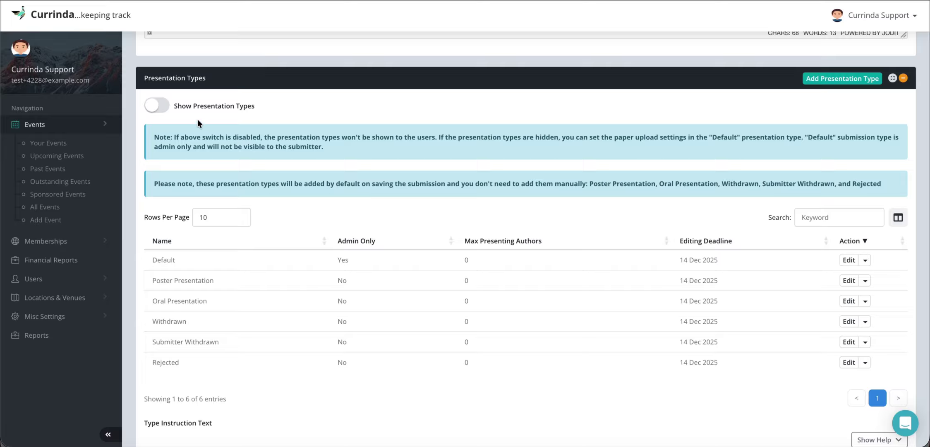
click(162, 102)
click(154, 108)
click(161, 103)
scroll(332, 133, down, 2)
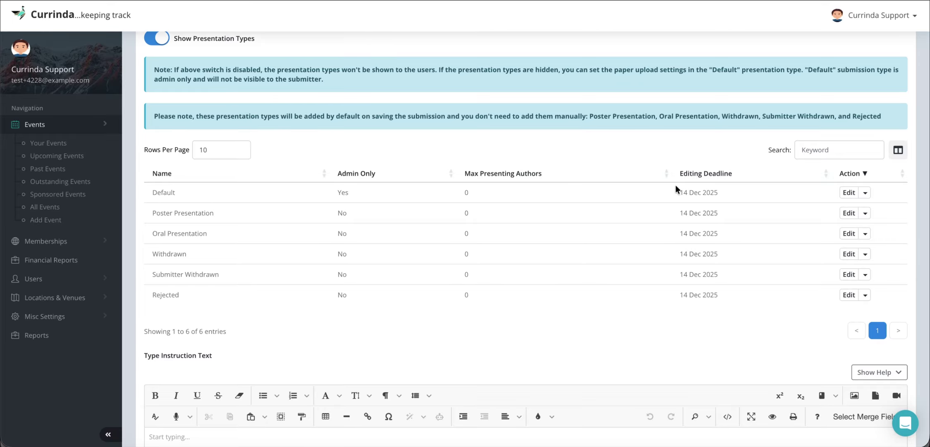
Step: Start a new presentation type named VR Presentation with a maximum of 2 presenting authors
scroll(676, 185, up, 1)
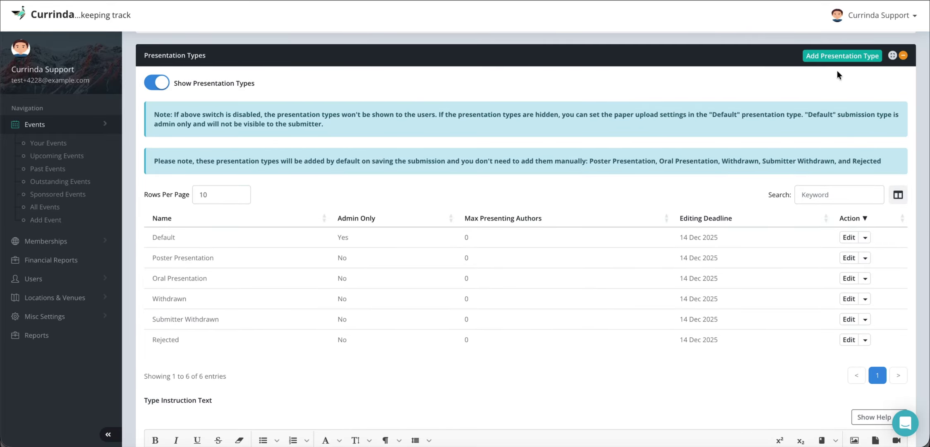
click(846, 56)
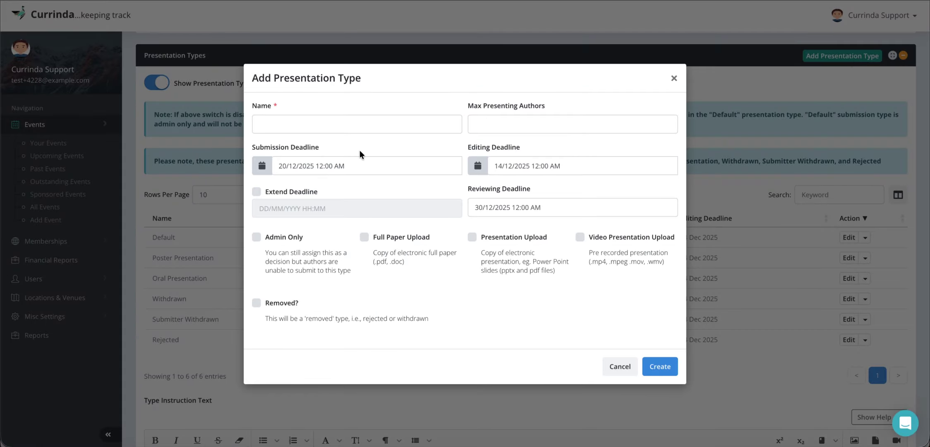
click(326, 124)
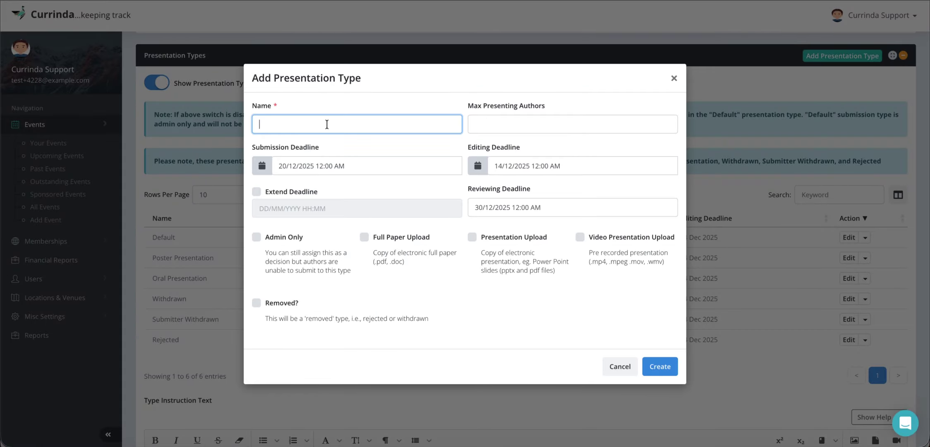
text(VR Presentation)
click(490, 121)
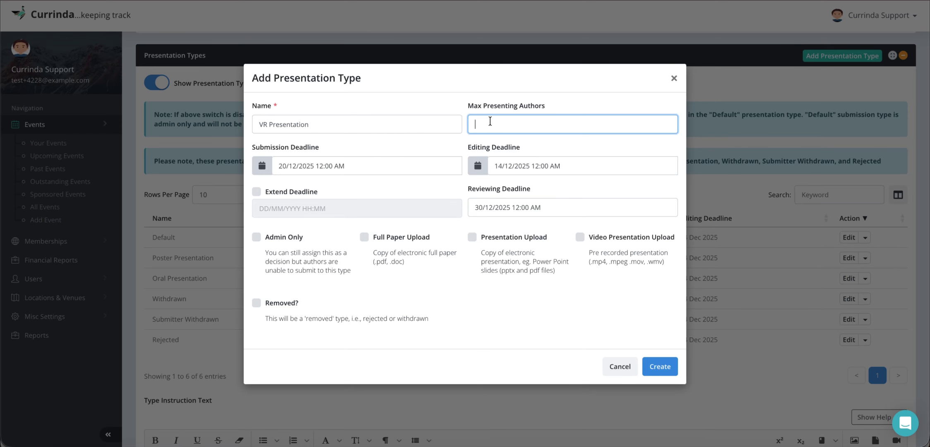
text(2)
Step: Extend the presentation type's deadline to 31/12/2025 12:00 AM and set its Reviewing Deadline to 25/12/2025 12:00 AM
click(284, 193)
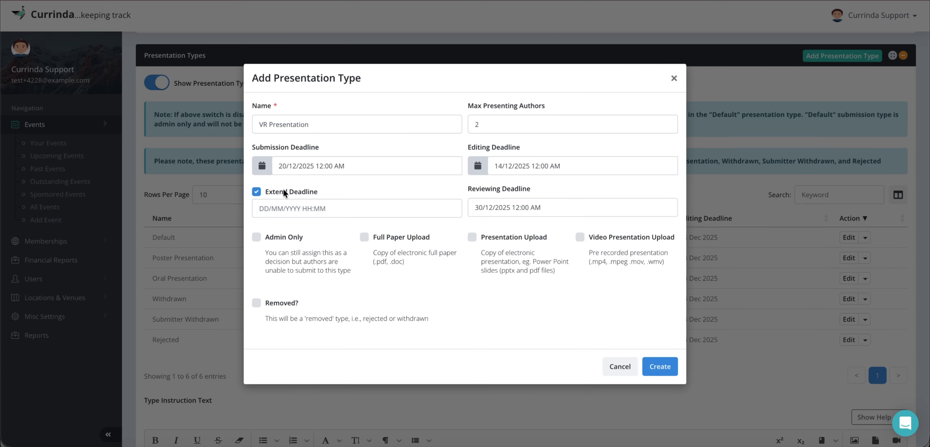
click(307, 208)
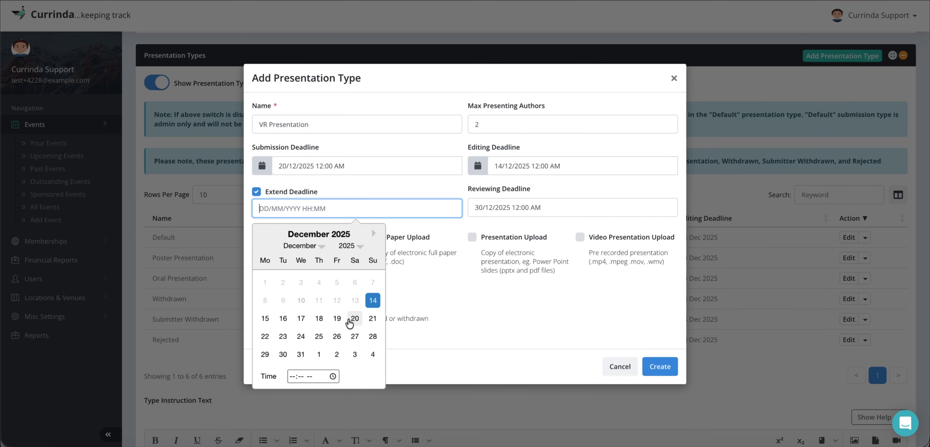
click(301, 354)
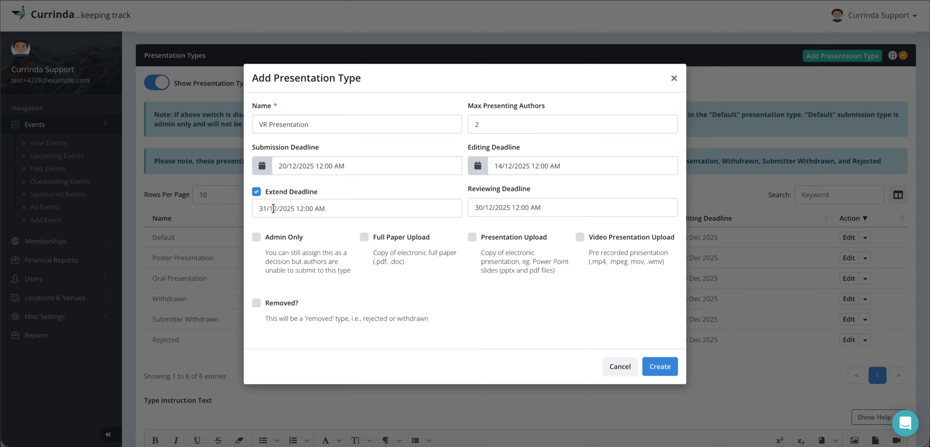
click(499, 207)
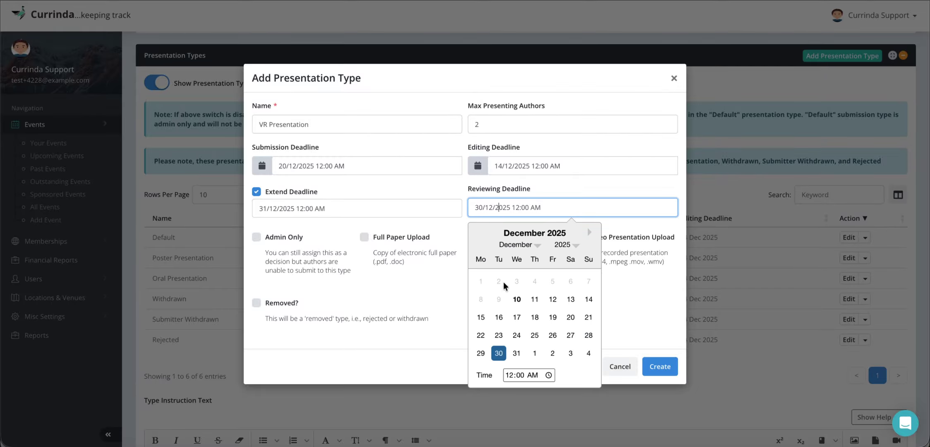
click(535, 334)
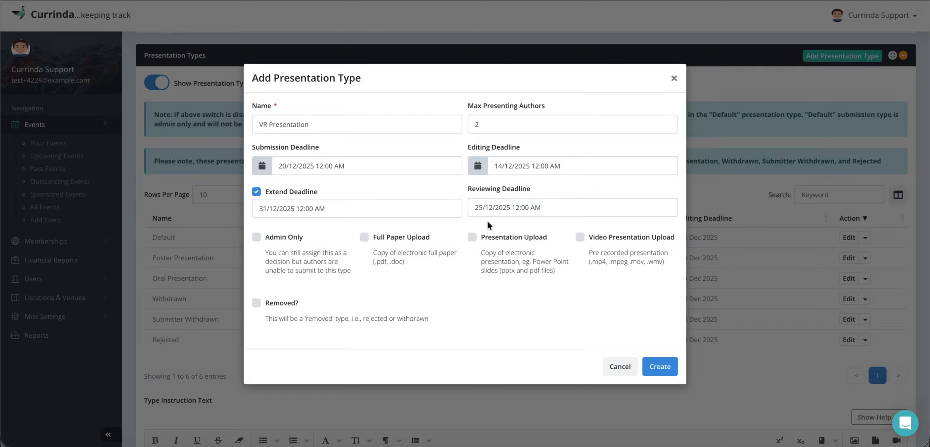
click(545, 209)
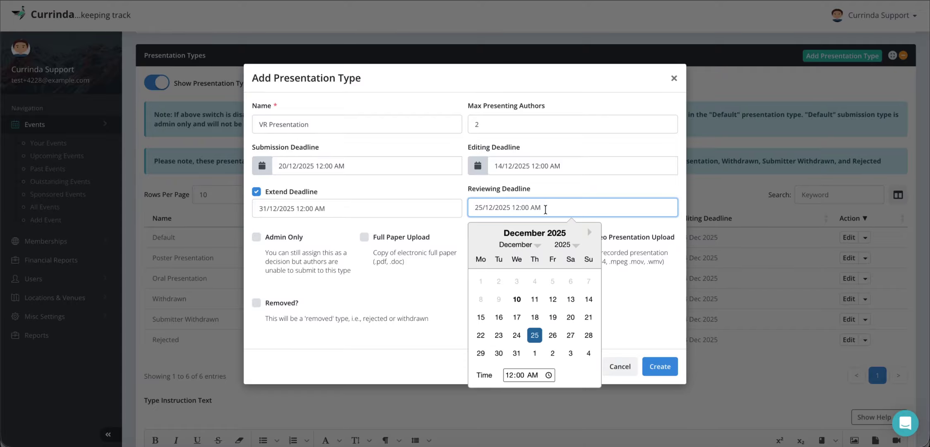
click(568, 178)
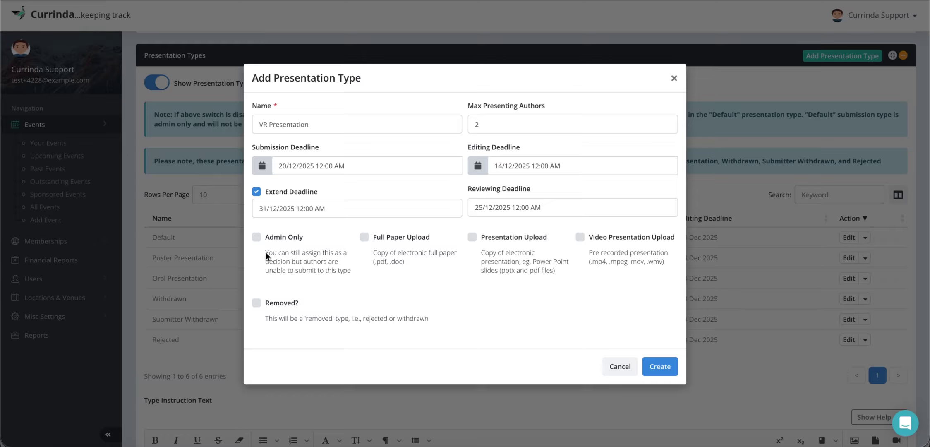
Step: Allow Full Paper Upload, Presentation Upload and Video Presentation Upload for the VR Presentation type, and create it
drag(266, 252, 268, 252)
click(346, 270)
click(512, 235)
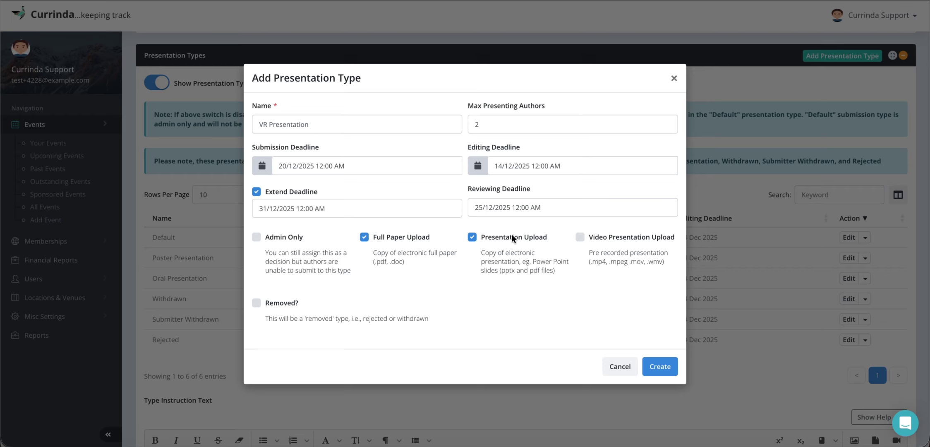
click(620, 240)
click(662, 366)
Step: Enter the type instruction text "Please choose any one of your choice, a decision would be assigned for your paper after a review."
scroll(542, 356, down, 1)
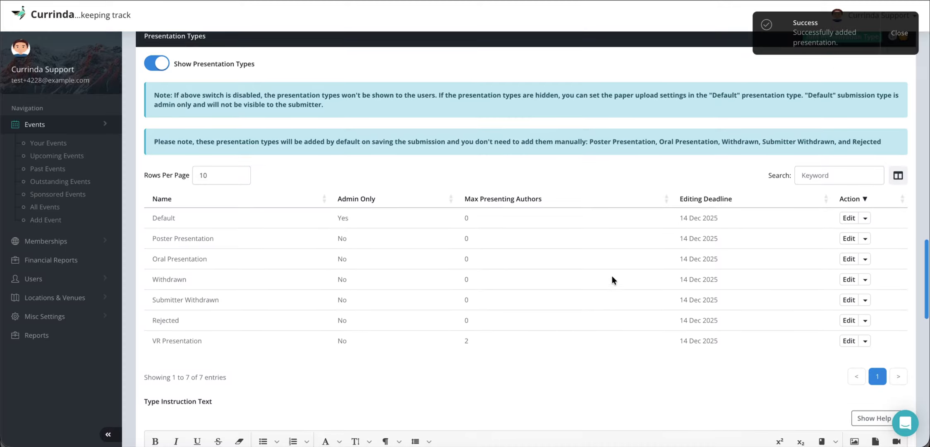
scroll(589, 326, down, 3)
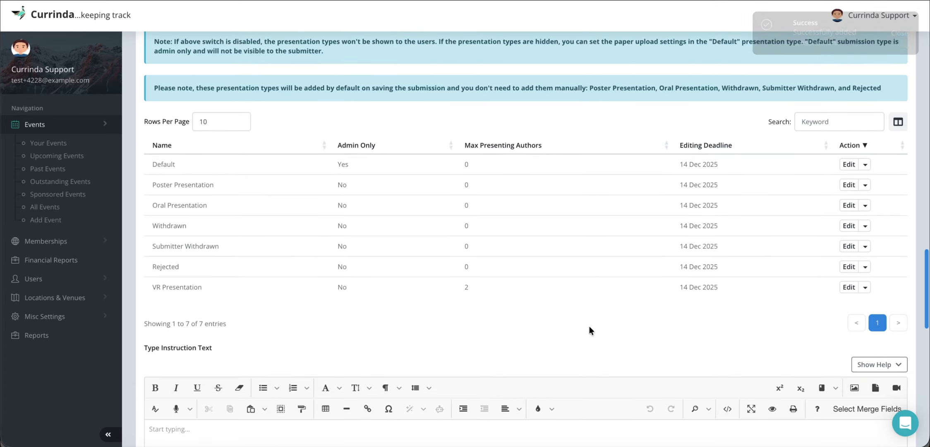
scroll(589, 327, down, 1)
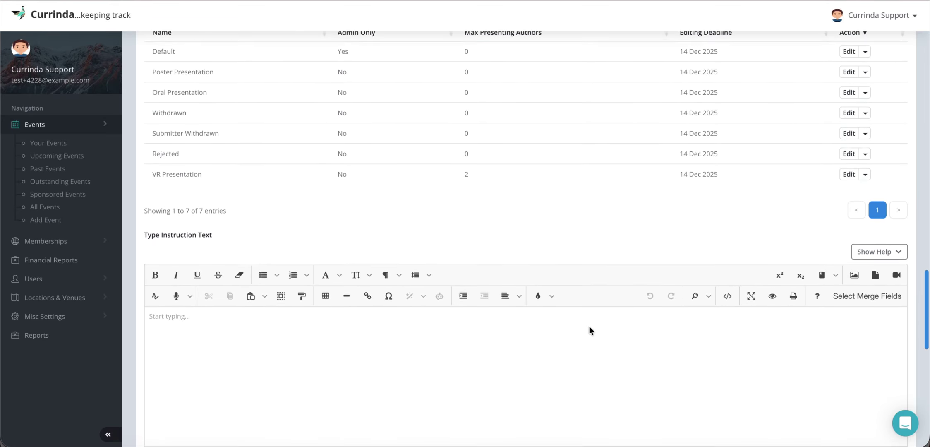
click(242, 317)
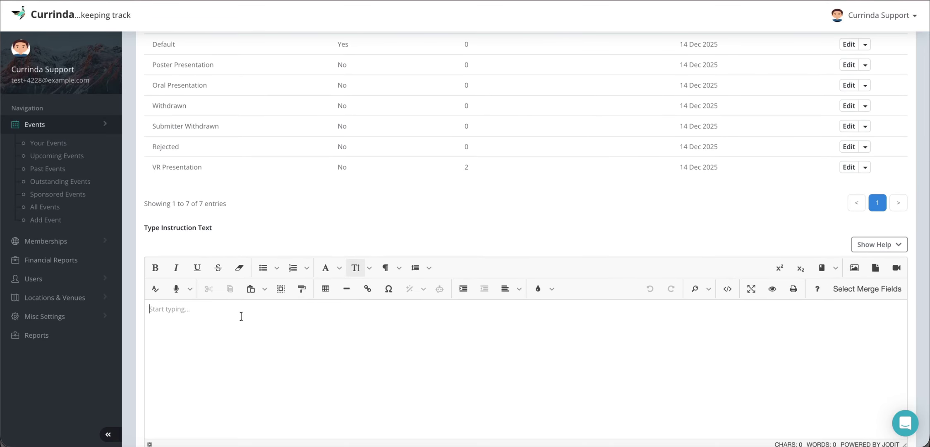
scroll(241, 317, down, 1)
scroll(234, 180, up, 2)
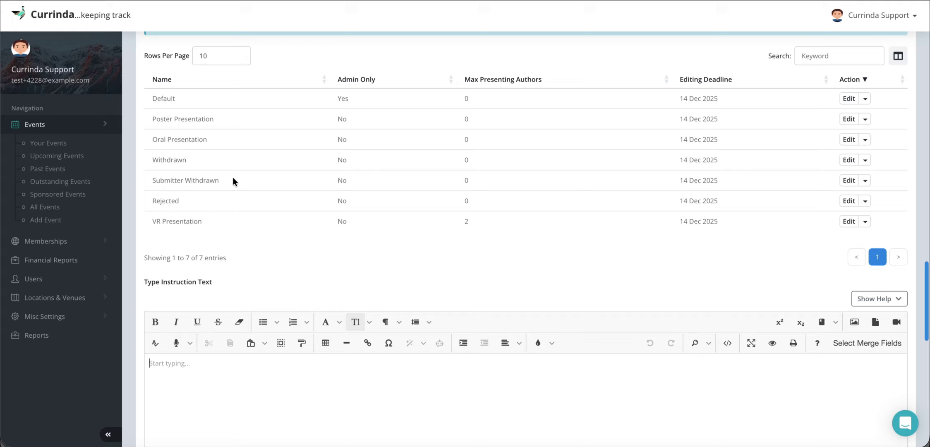
scroll(214, 282, down, 1)
scroll(213, 281, down, 1)
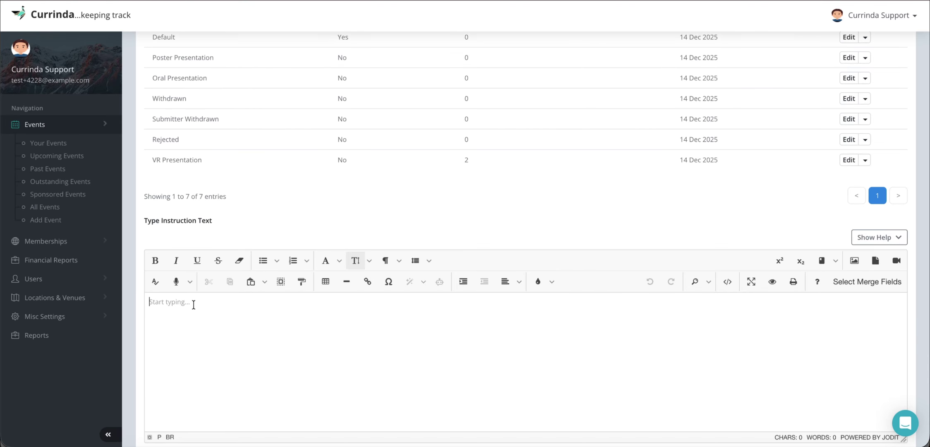
text(Please choose any one o)
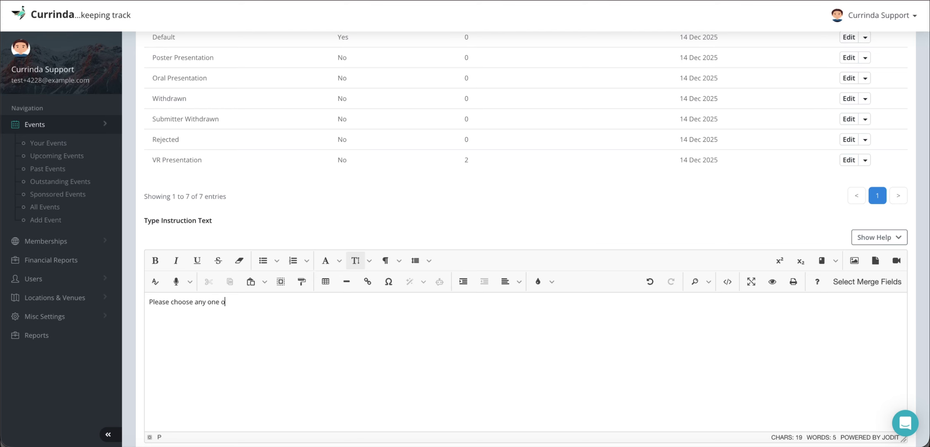
text(f your choice, a decision would b)
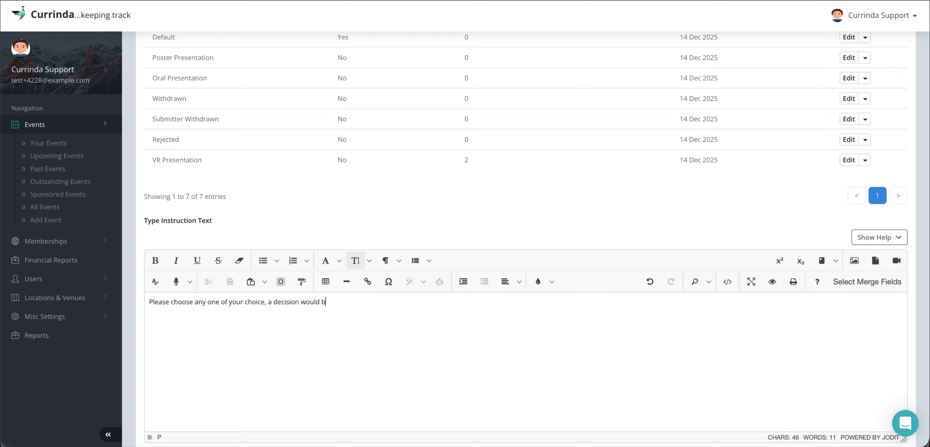
text(e asigned for)
click(358, 305)
text(your paper after re)
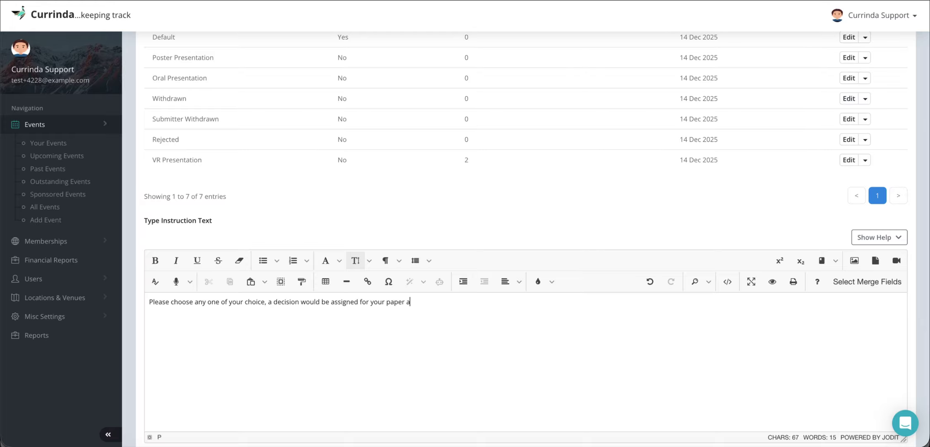
key(BackSpace)
key(BackSpace)
text(a review.)
Step: Leave keywords enabled for the presentation types and enable categories for the submission
scroll(433, 329, down, 3)
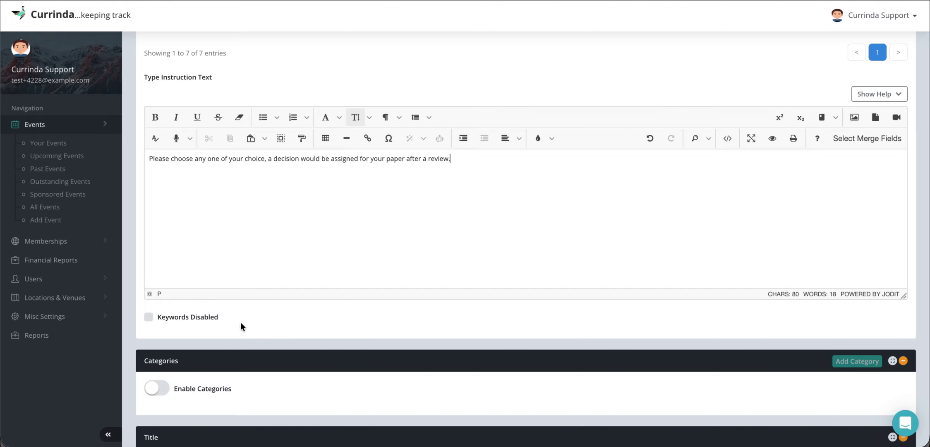
scroll(241, 323, down, 1)
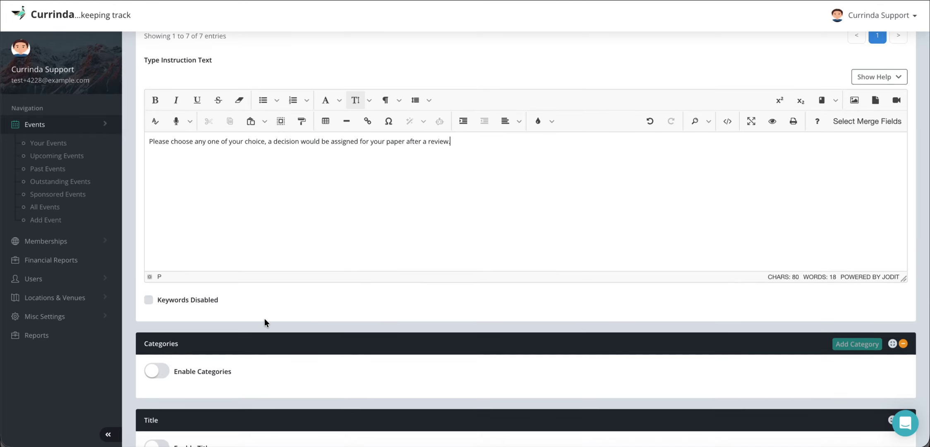
scroll(264, 322, down, 2)
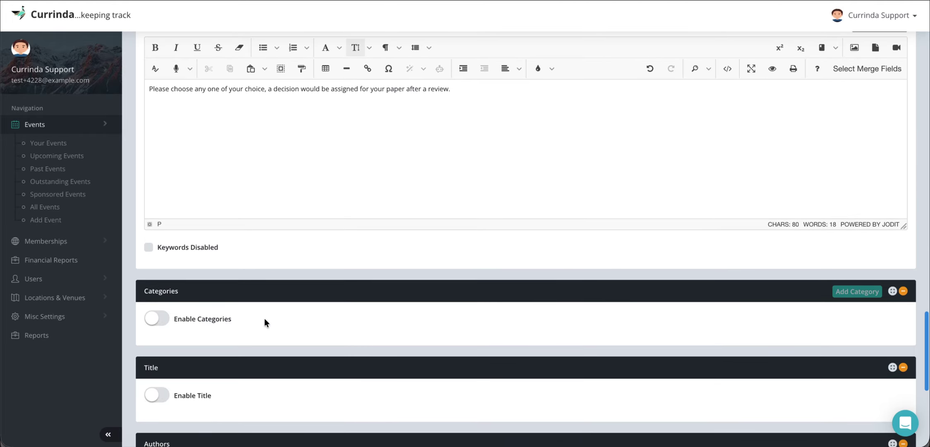
click(158, 317)
scroll(404, 314, down, 5)
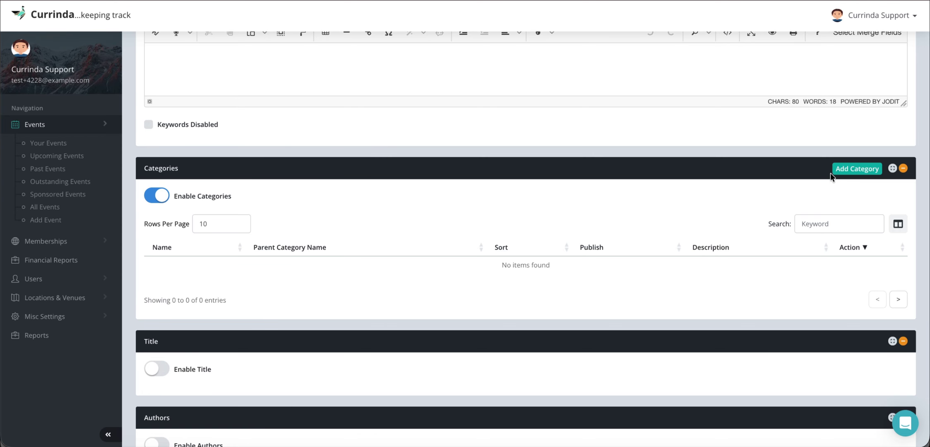
Step: Start a new category titled Full Paper Types with no parent and set Publish to Yes
click(843, 171)
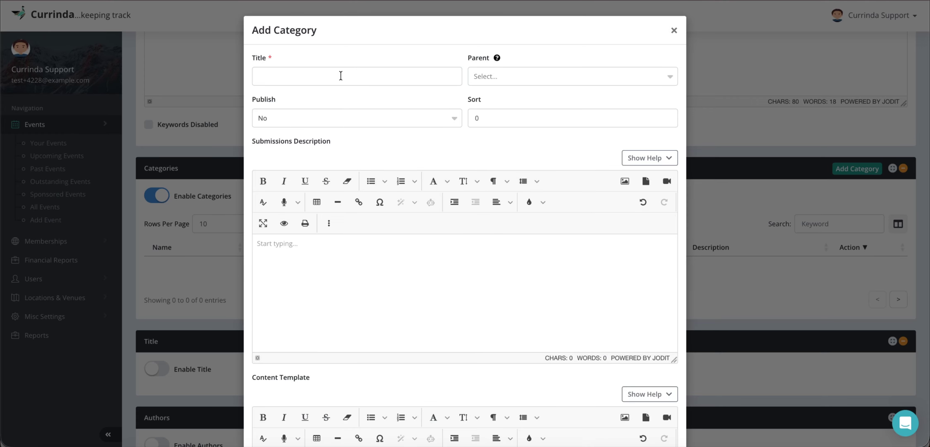
click(341, 76)
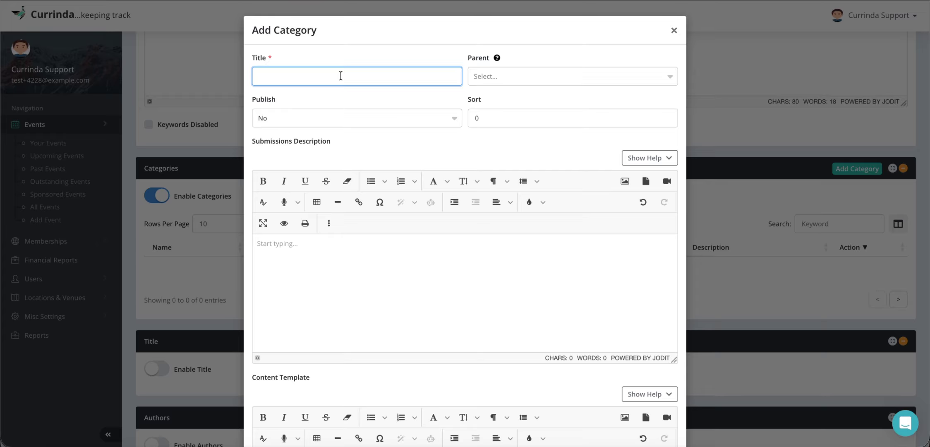
text(Full Paper Types)
click(524, 76)
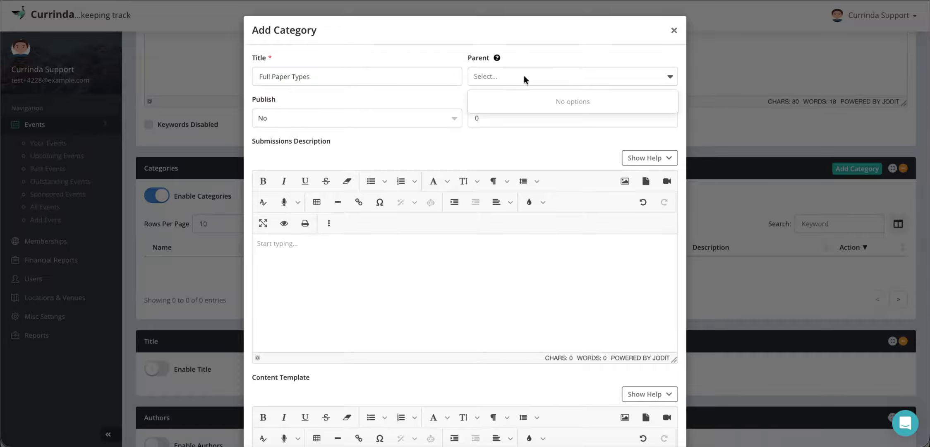
click(524, 76)
mouse_move(497, 58)
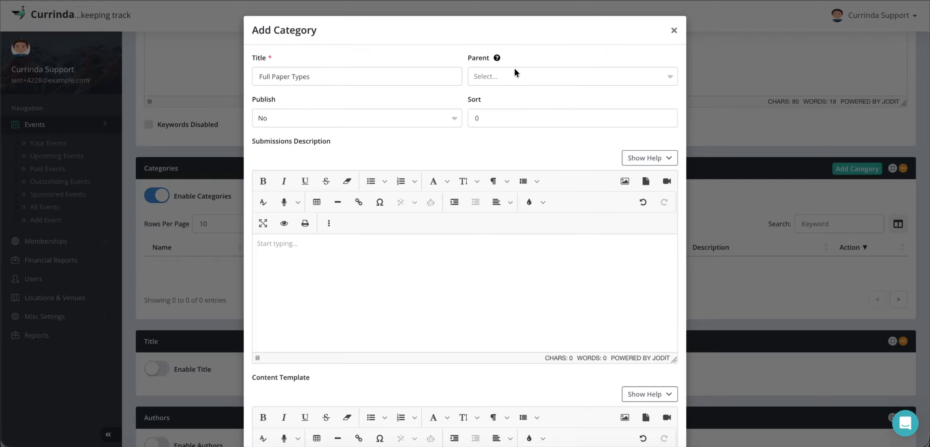
click(288, 119)
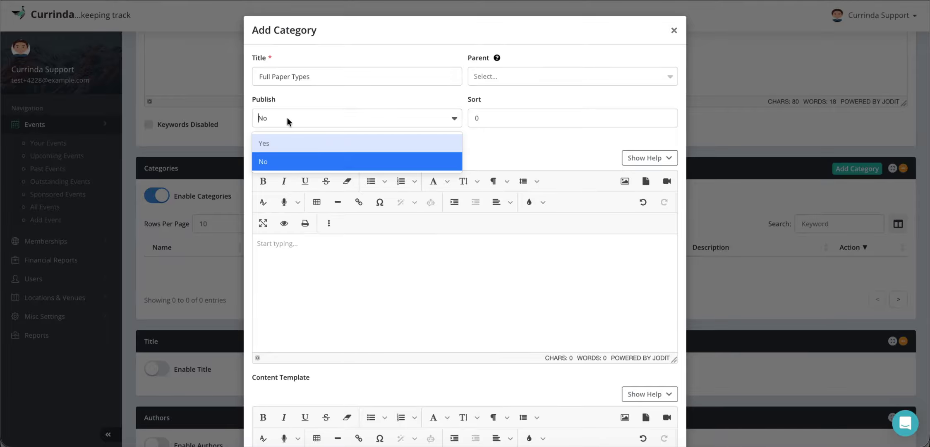
click(279, 144)
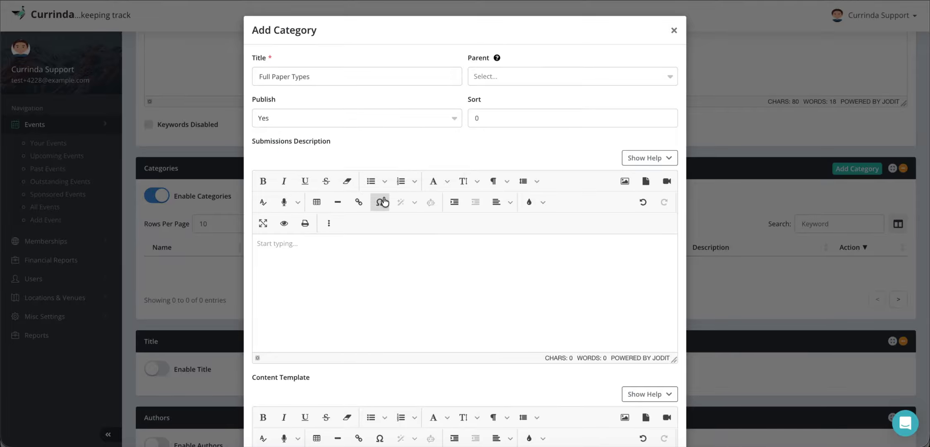
Step: Leave the submissions description and content template empty and create the Full Paper Types category
scroll(384, 202, down, 3)
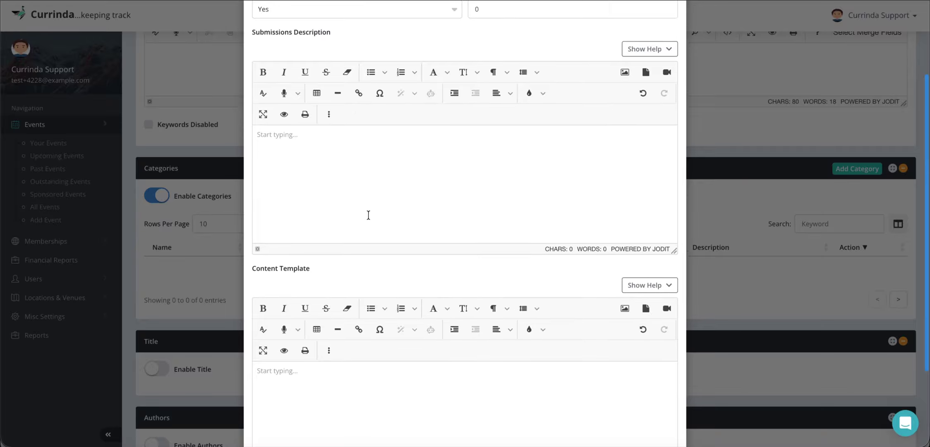
scroll(368, 215, down, 3)
scroll(371, 314, down, 1)
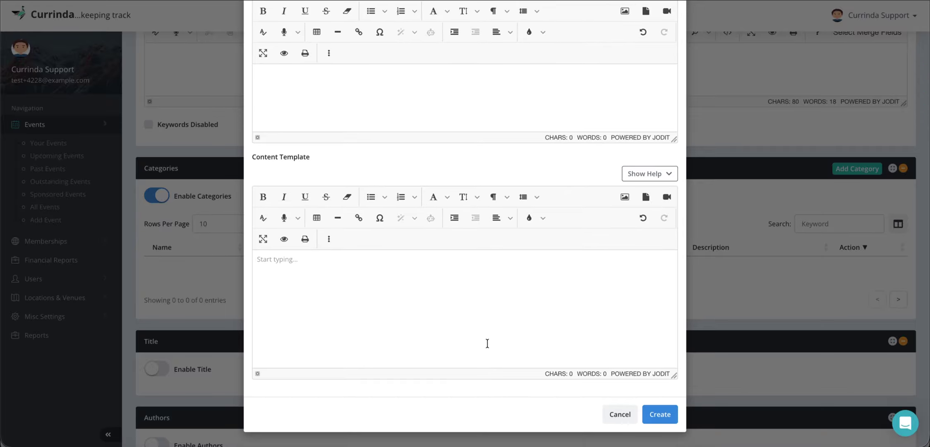
scroll(487, 302, up, 2)
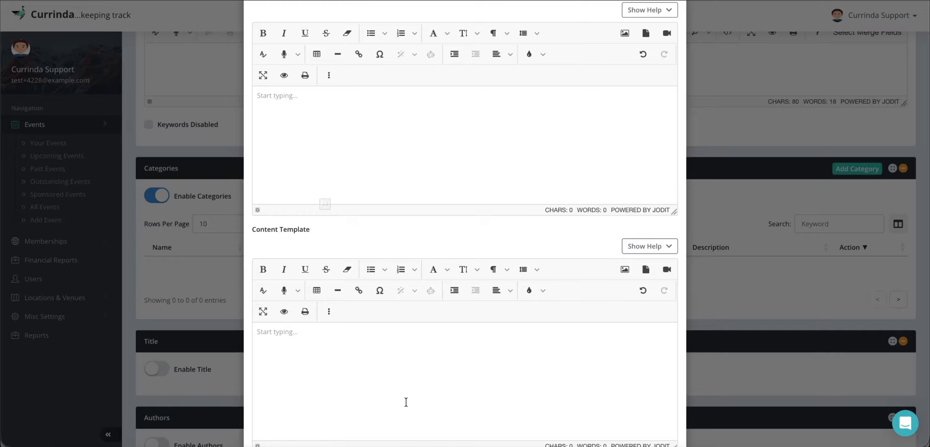
scroll(482, 374, down, 1)
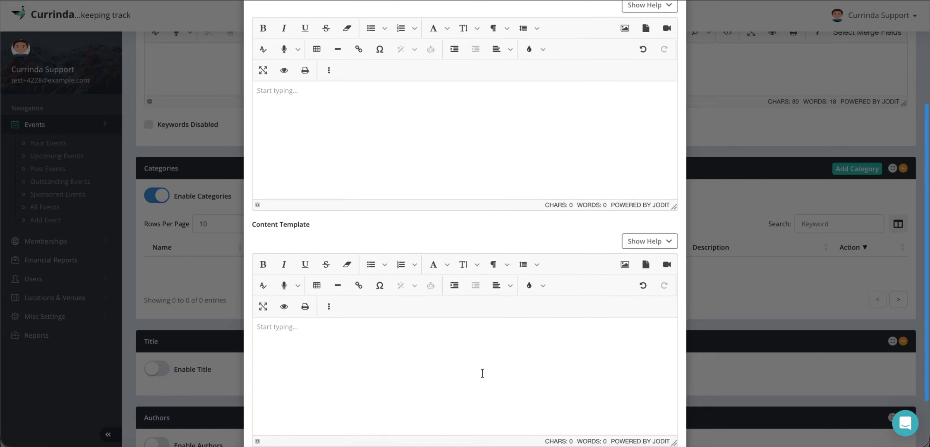
scroll(483, 374, down, 1)
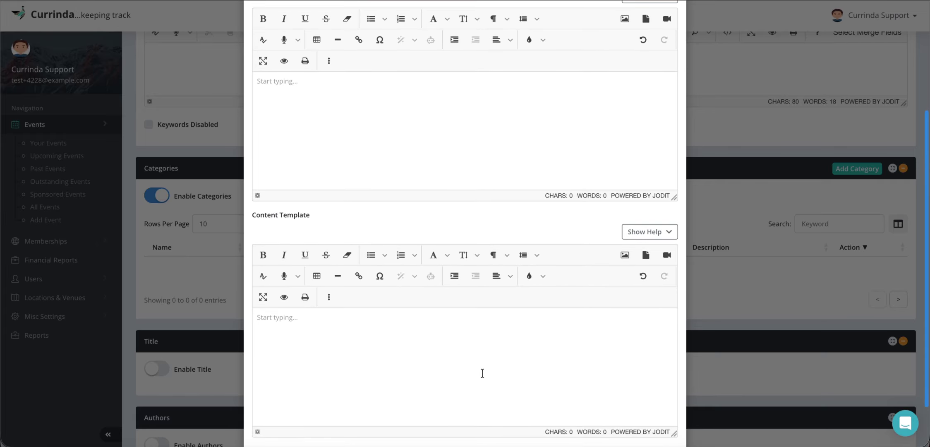
scroll(483, 373, down, 2)
click(664, 419)
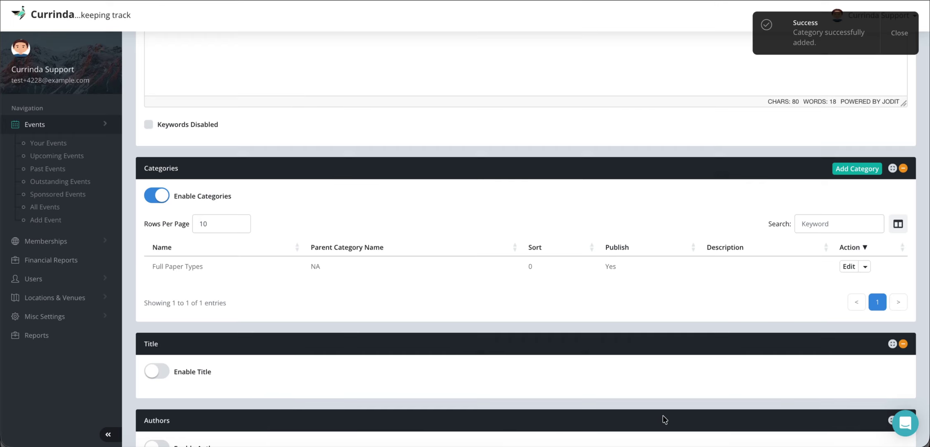
Step: Create a second category titled Draft paper type with no parent and Publish set to No
click(876, 168)
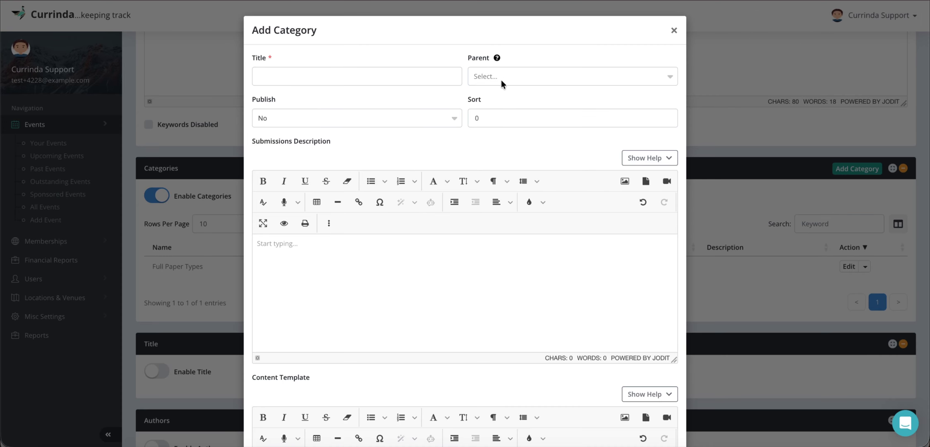
click(501, 80)
click(457, 69)
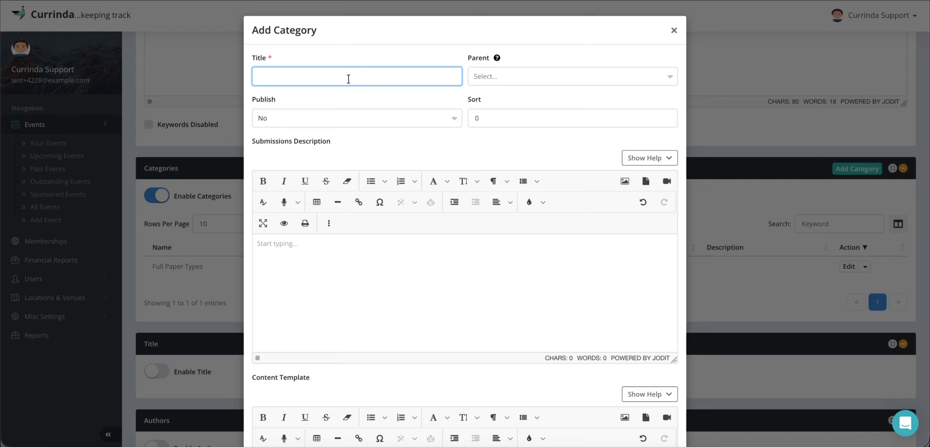
text(Draft paper type)
click(486, 86)
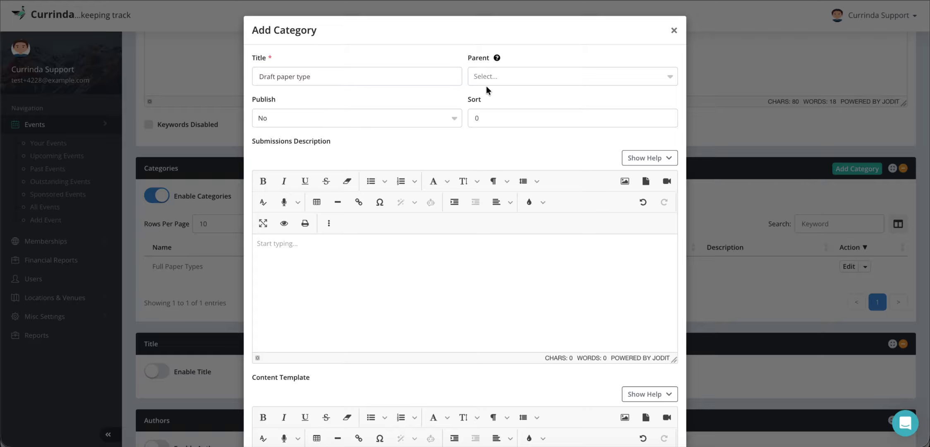
click(313, 115)
click(282, 161)
scroll(342, 162, down, 5)
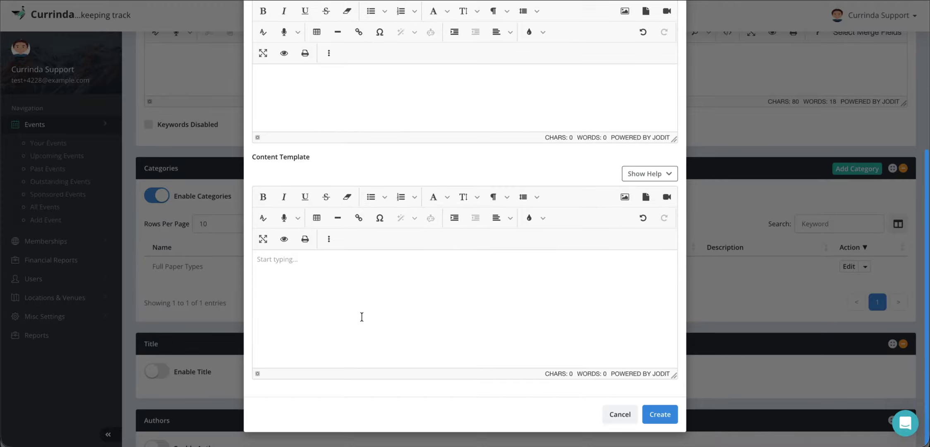
click(666, 415)
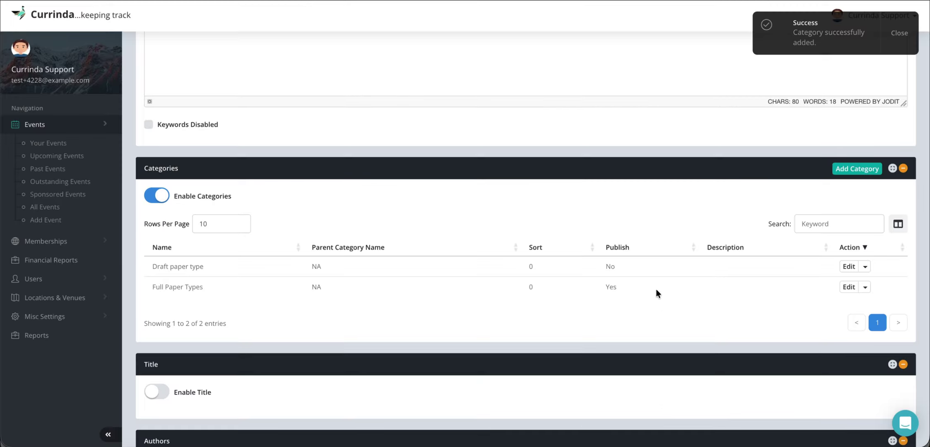
Step: Enable the title section of the submission and set the Title Word Limit to 10, keeping the default title text
scroll(655, 289, down, 4)
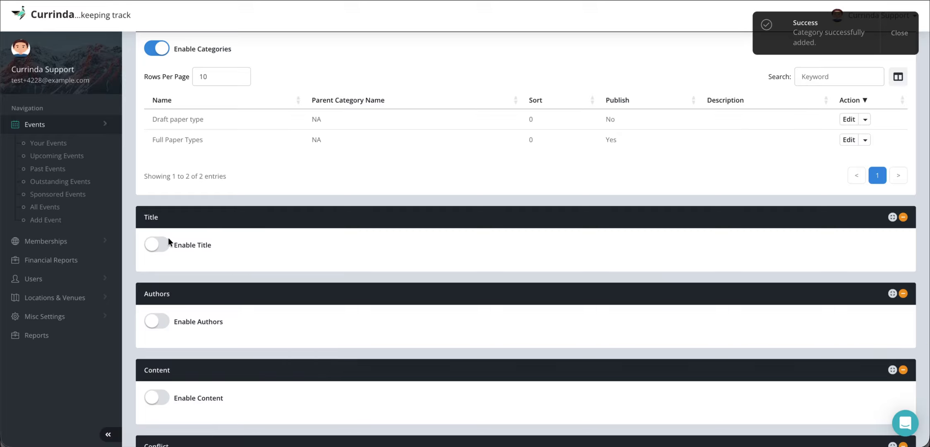
click(163, 241)
scroll(306, 281, down, 2)
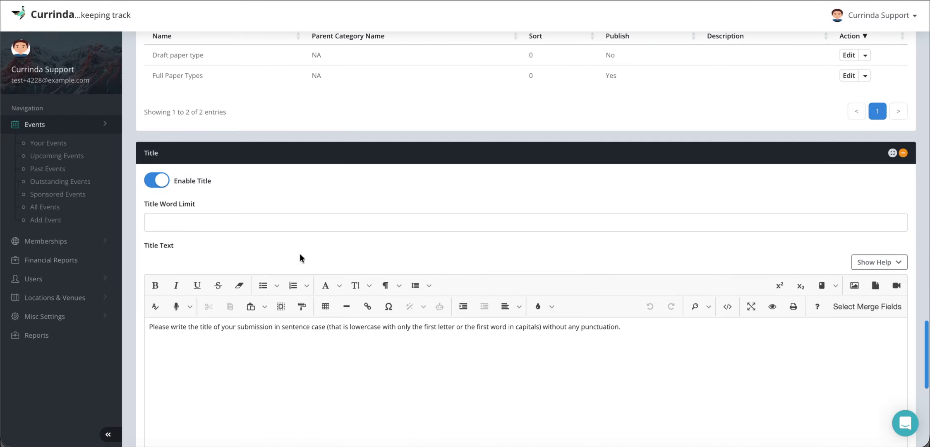
click(287, 223)
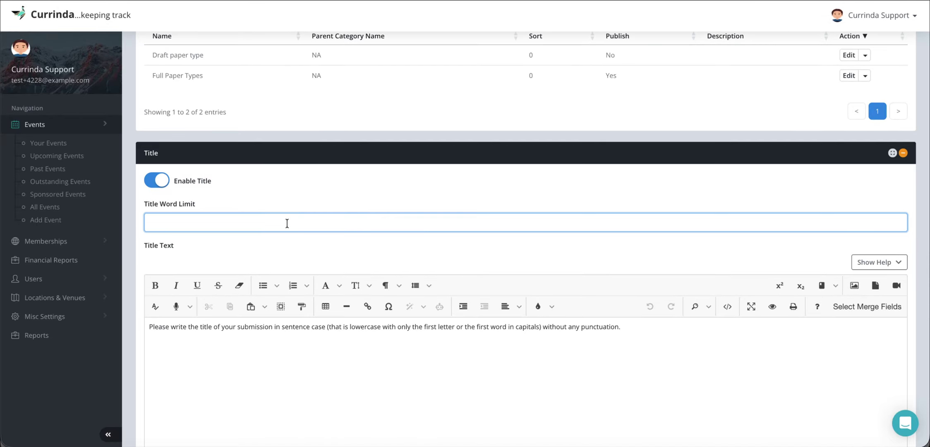
text(10)
scroll(323, 267, down, 3)
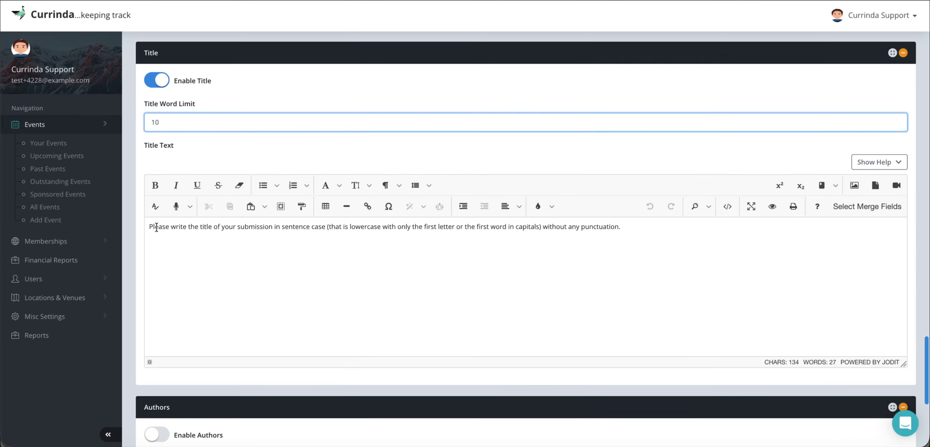
click(213, 230)
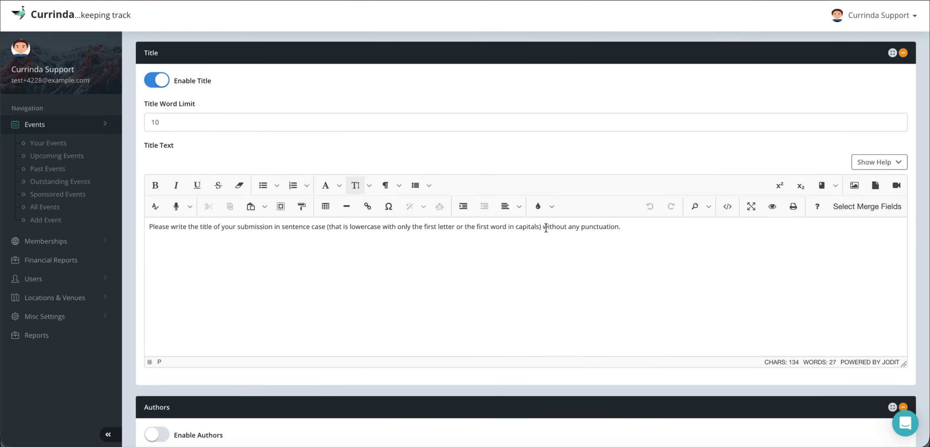
Step: Enable the authors section of the submission, keeping the default author text
click(629, 228)
scroll(580, 269, down, 4)
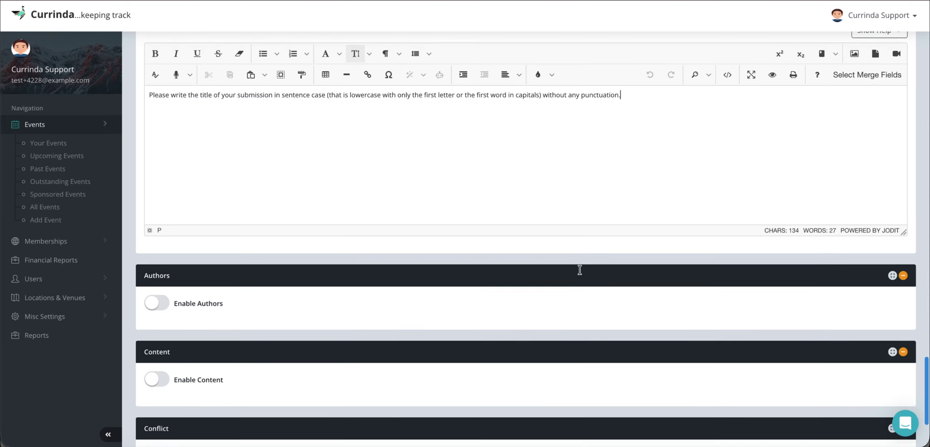
click(161, 297)
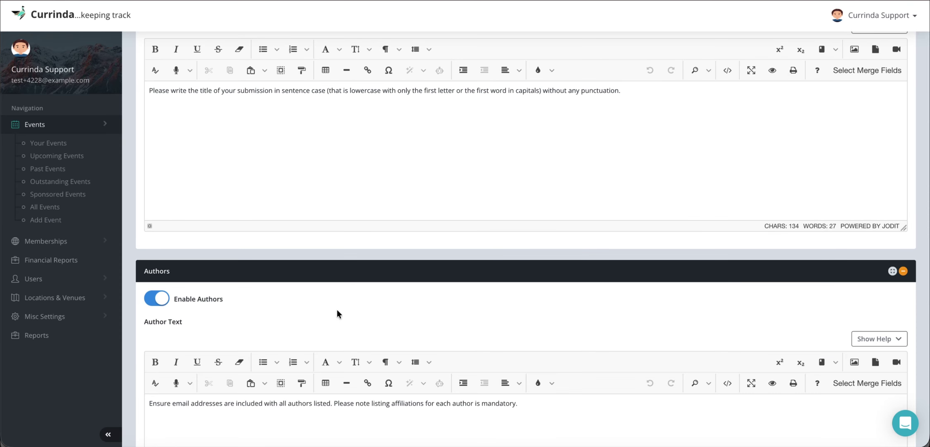
scroll(337, 313, down, 3)
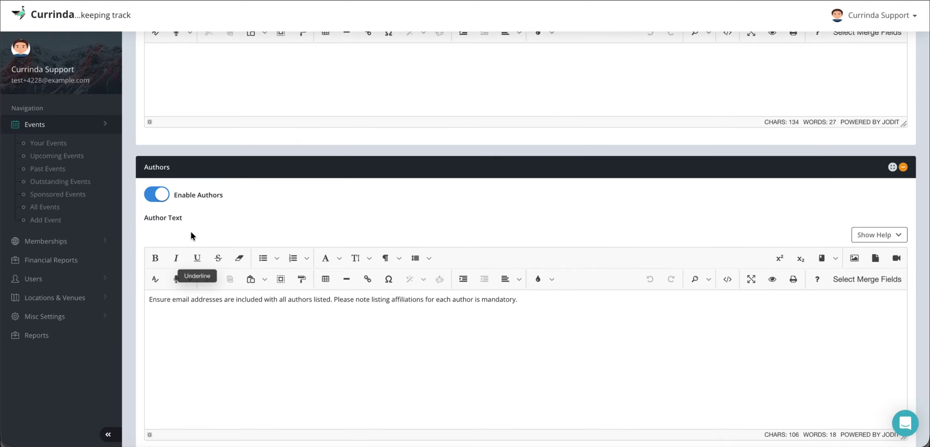
scroll(290, 244, down, 3)
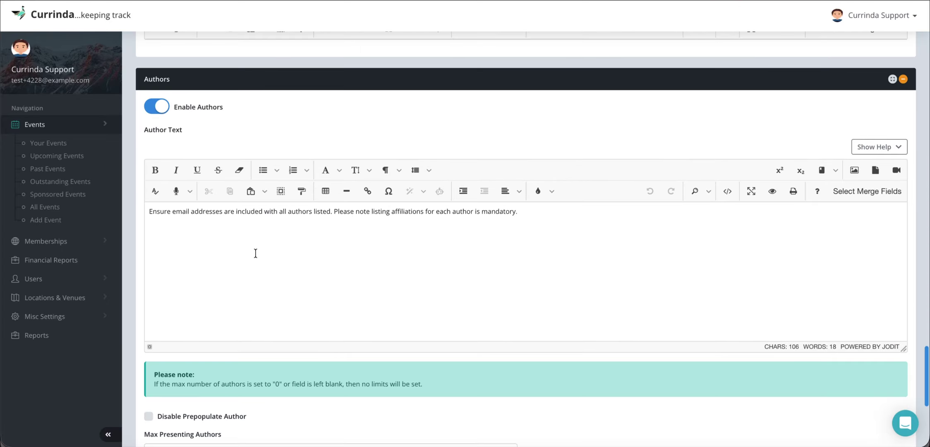
scroll(268, 255, down, 1)
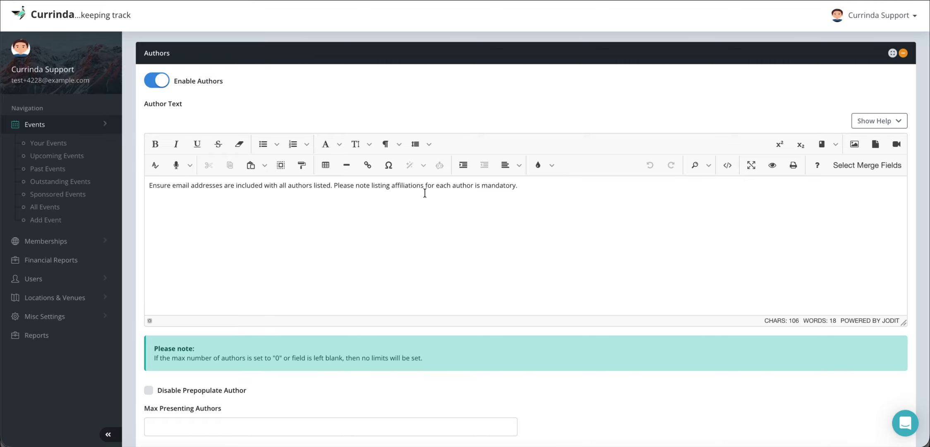
click(525, 190)
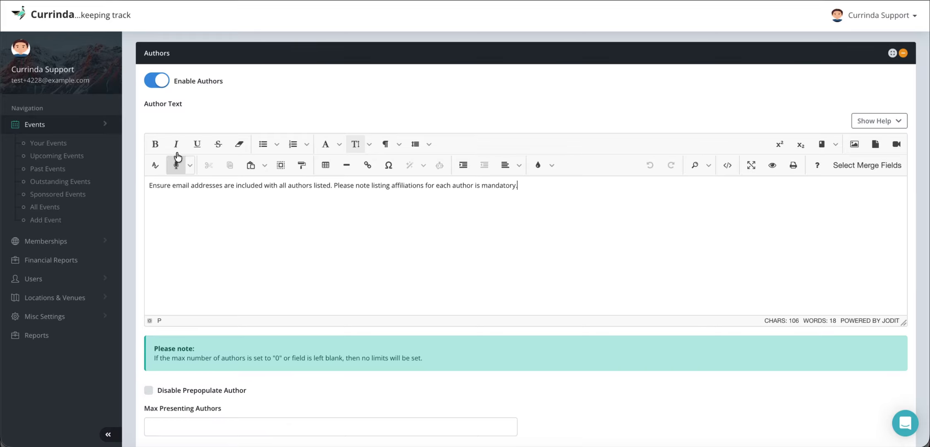
scroll(171, 229, down, 1)
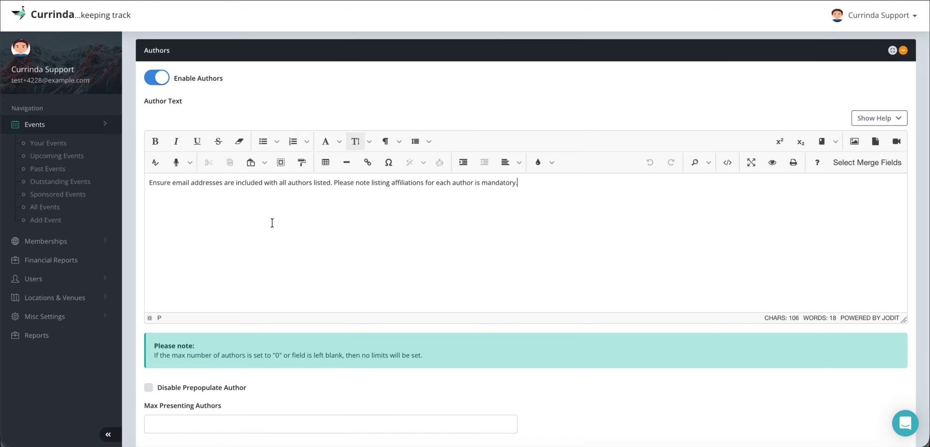
scroll(257, 225, down, 3)
scroll(186, 287, down, 1)
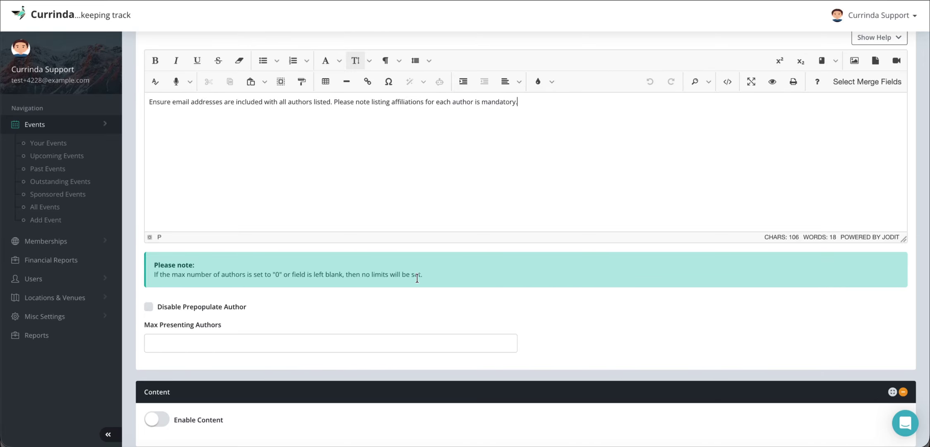
Step: Set Max Presenting Authors to 2 and leave Disable Prepopulate Author unchecked
drag(145, 322, 219, 323)
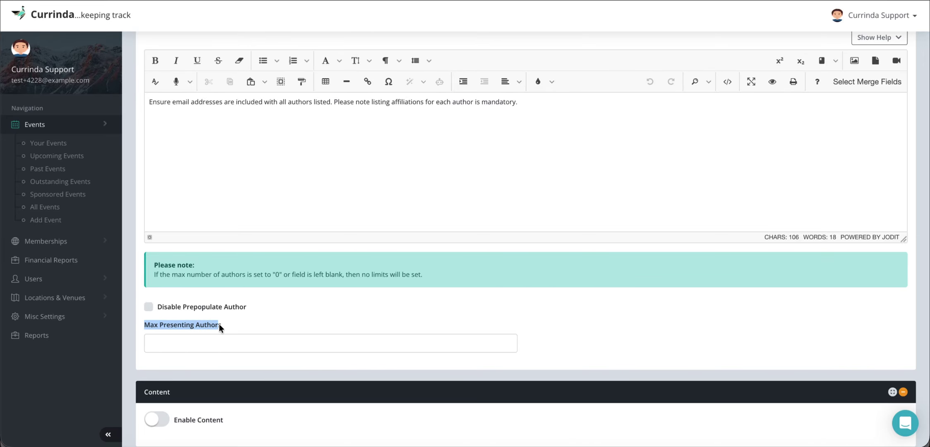
click(234, 323)
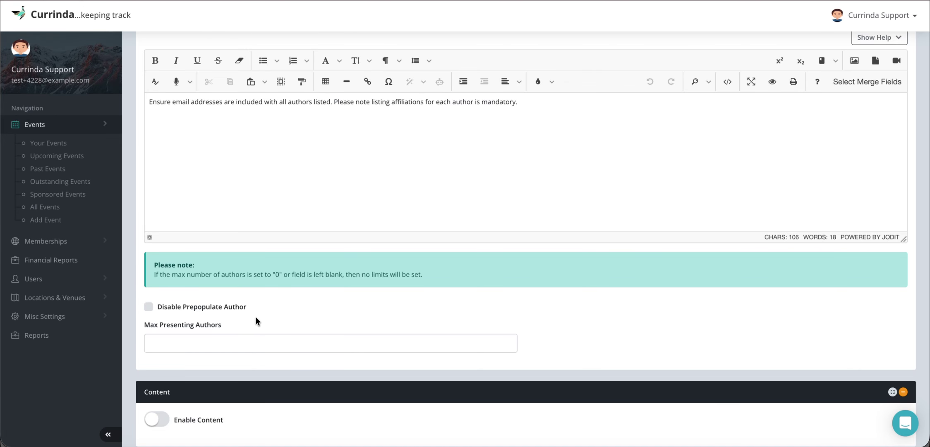
click(192, 342)
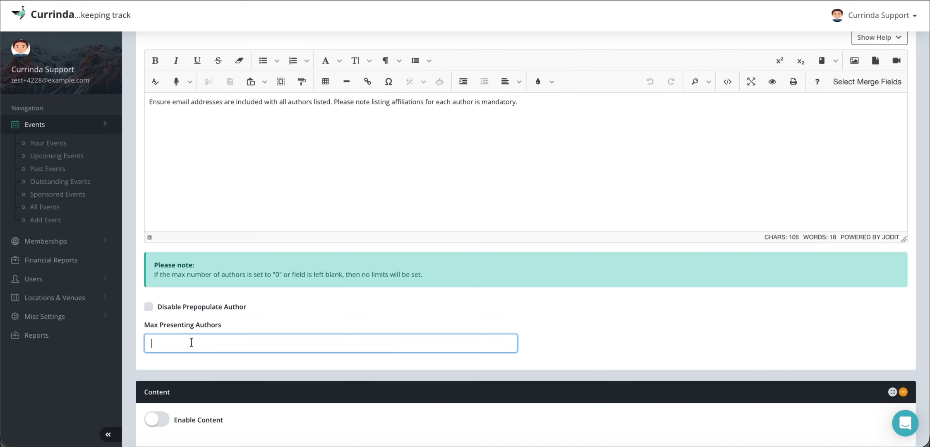
text(2)
click(265, 309)
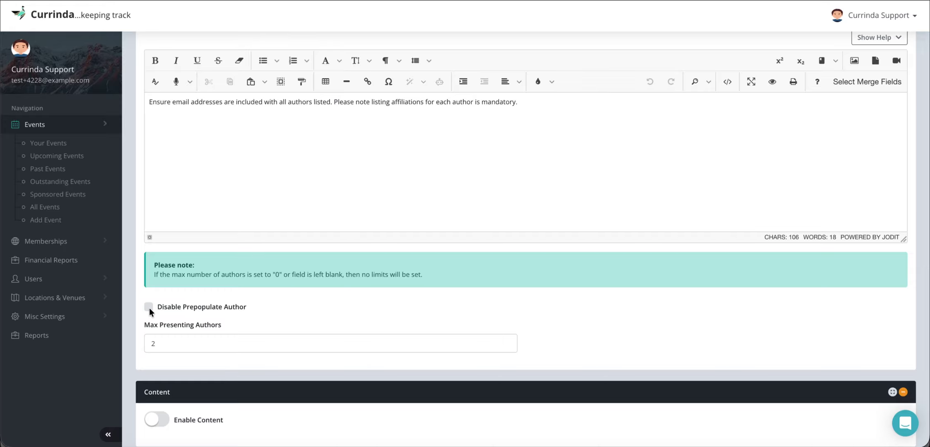
Step: Enable the content section of the submission and set its Word Limit to 3000
scroll(348, 305, down, 4)
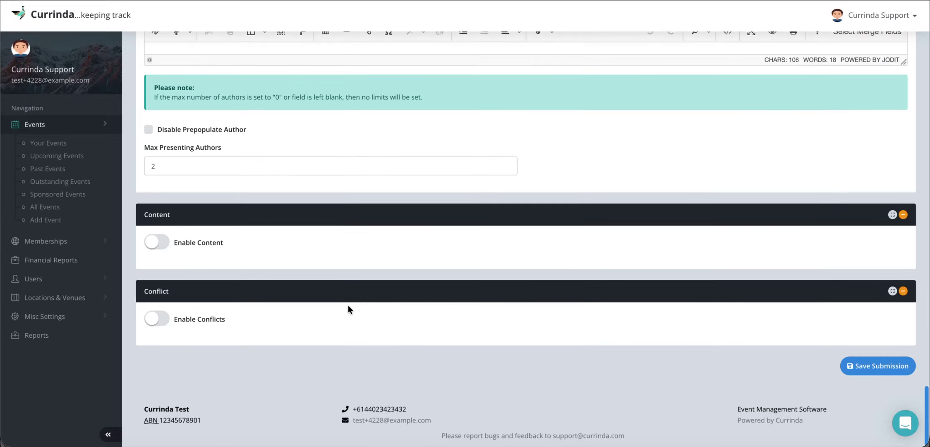
click(157, 243)
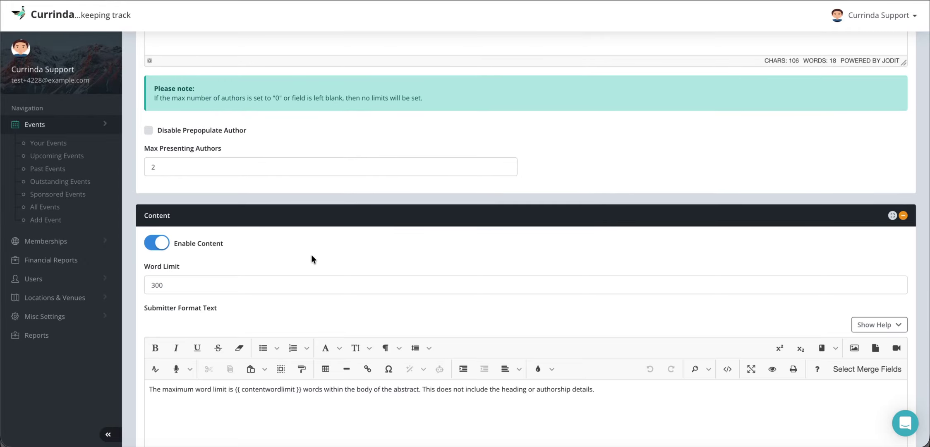
scroll(311, 255, down, 3)
double_click(202, 166)
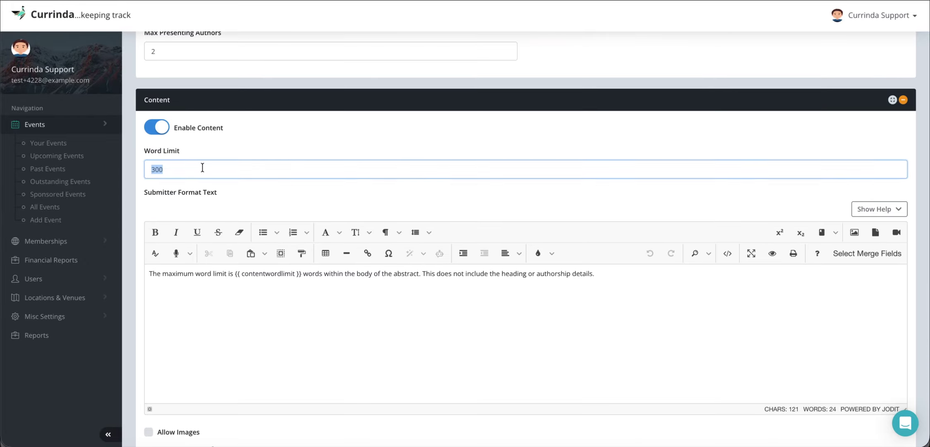
text(3000)
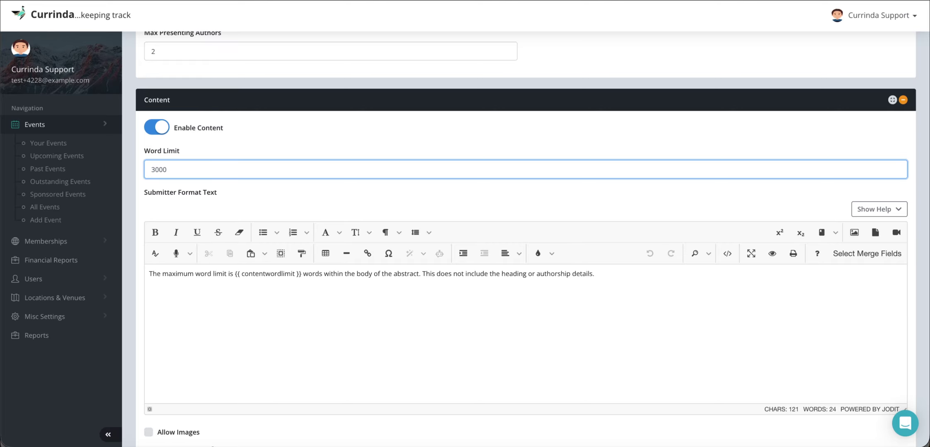
click(234, 143)
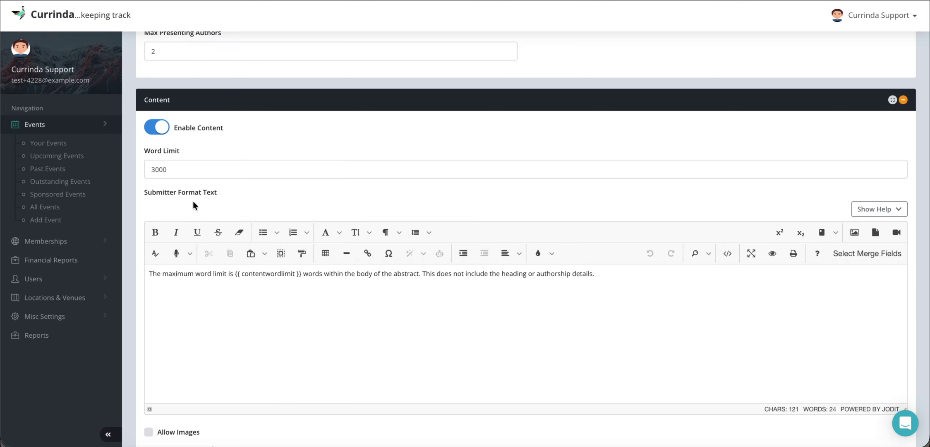
Step: Keep the default submitter format text, allow images in the content and set Disable References to No
drag(149, 273, 596, 274)
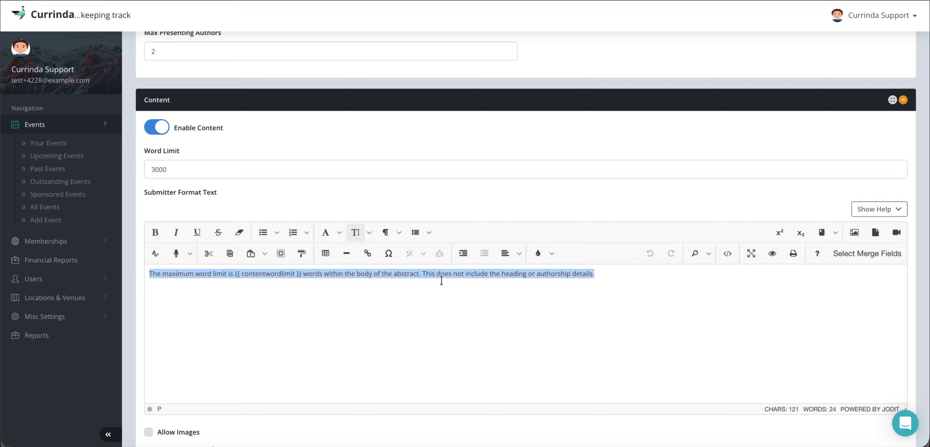
click(606, 277)
scroll(434, 323, down, 2)
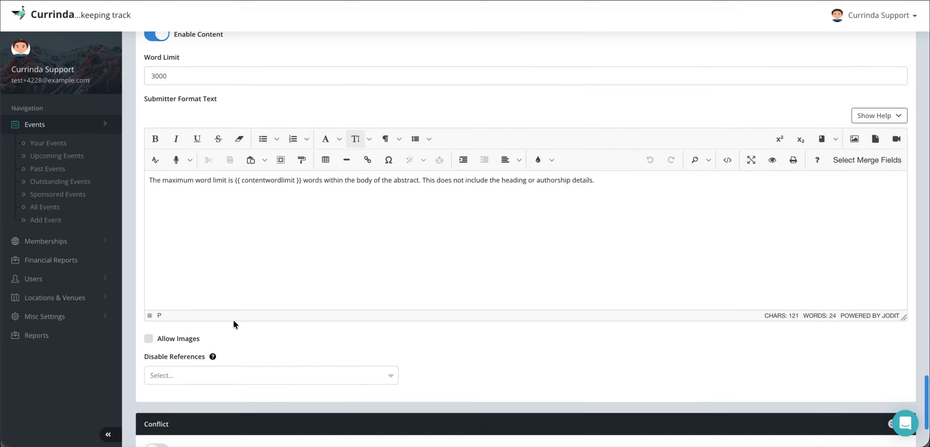
click(150, 340)
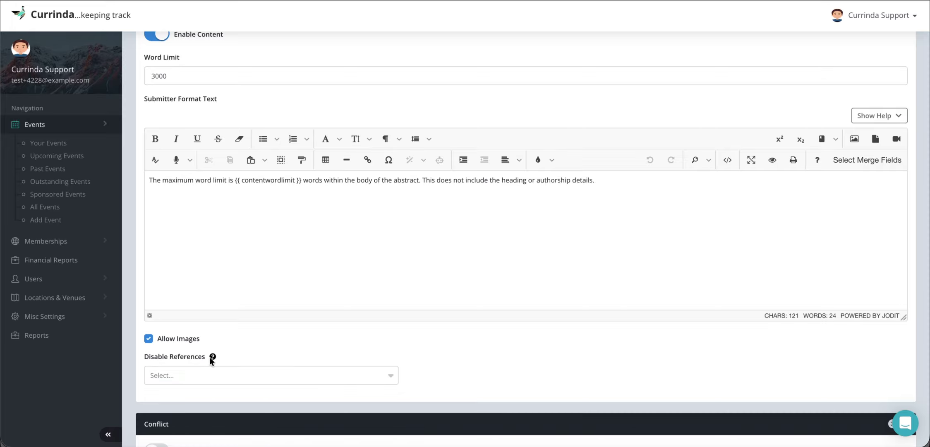
scroll(193, 369, down, 1)
click(186, 333)
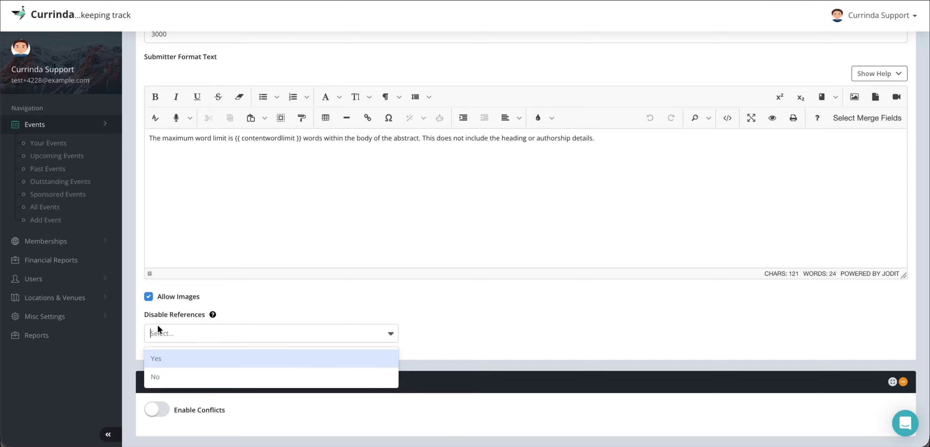
click(161, 377)
scroll(384, 334, down, 1)
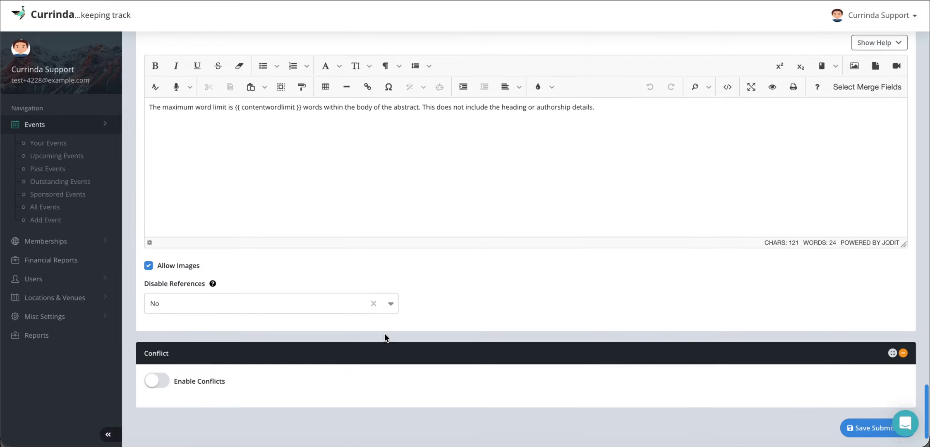
Step: Enable the conflict section with its default disclosure text and save the submission
scroll(249, 327, down, 1)
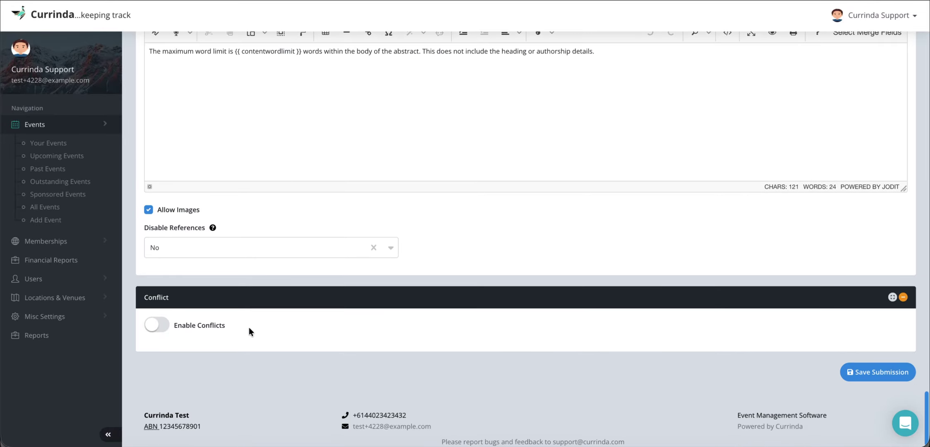
click(164, 323)
scroll(399, 320, down, 4)
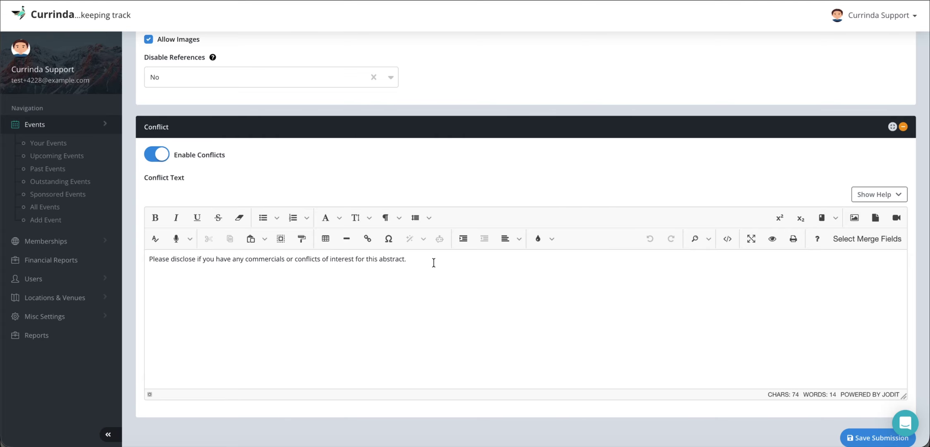
scroll(523, 300, down, 1)
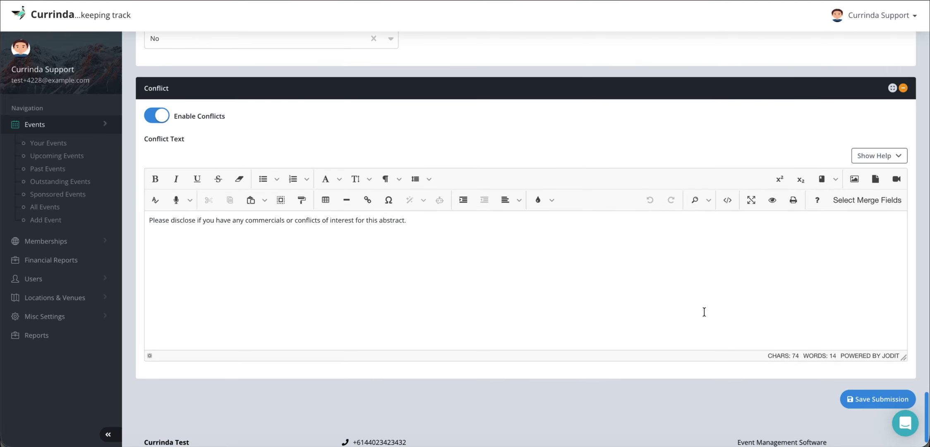
scroll(598, 283, down, 1)
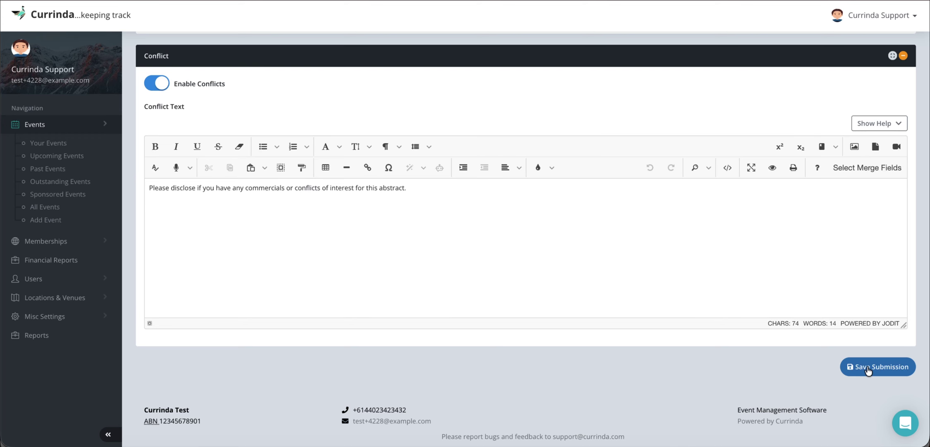
click(868, 368)
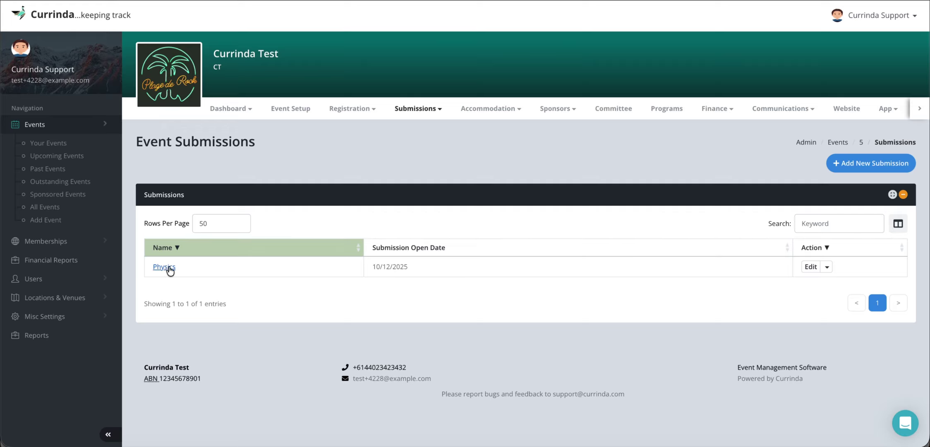
Step: Open the Physics submission and review its summary, including dates, links, categories, decisions and review stage
click(164, 267)
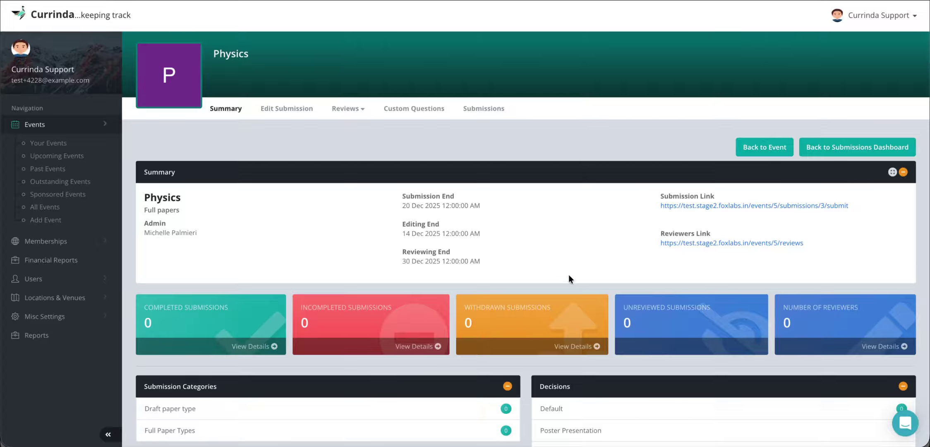
scroll(544, 278, down, 5)
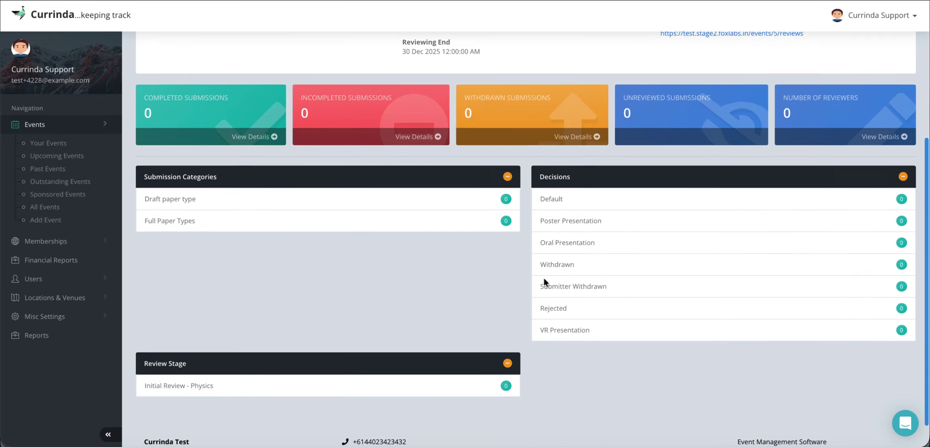
scroll(543, 277, up, 5)
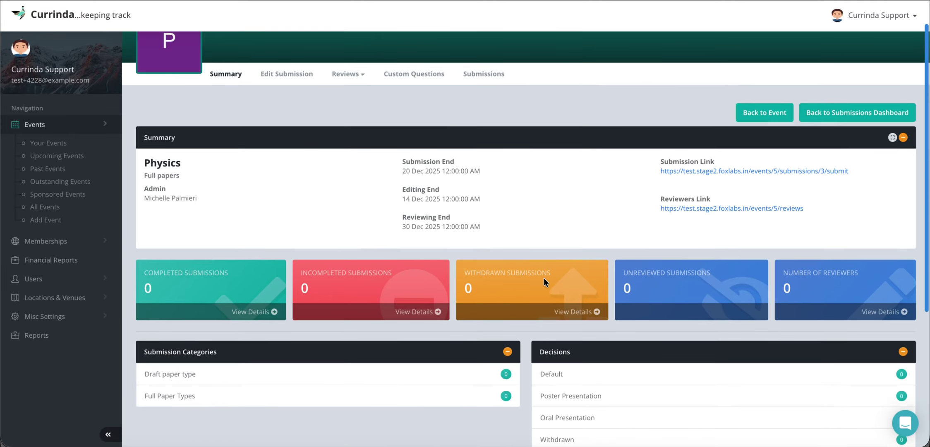
scroll(544, 278, up, 1)
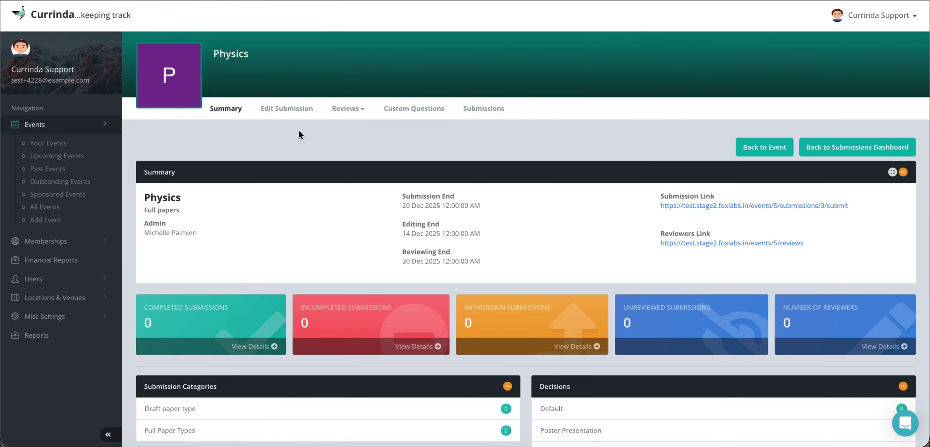
Step: Open the Physics submission for editing and review its general details and introduction settings
click(286, 114)
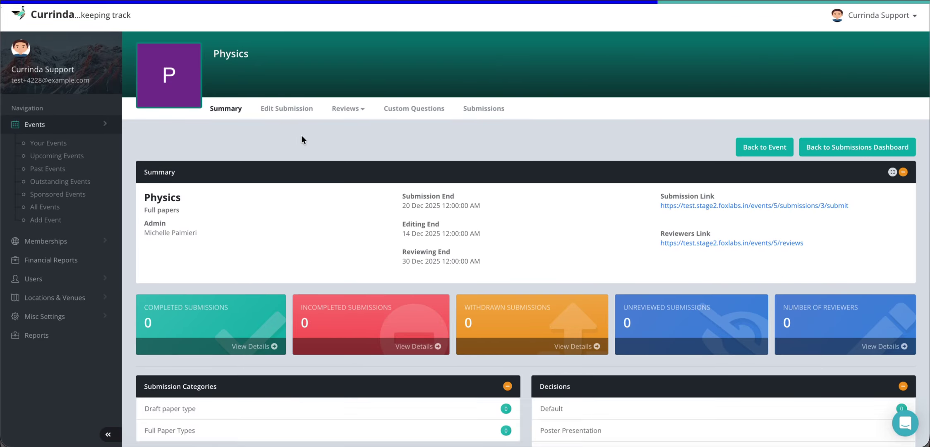
scroll(378, 204, down, 3)
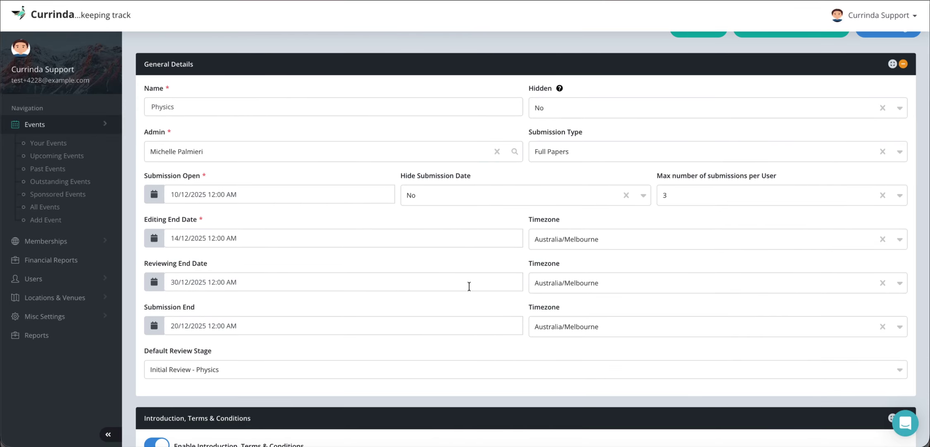
scroll(470, 286, down, 5)
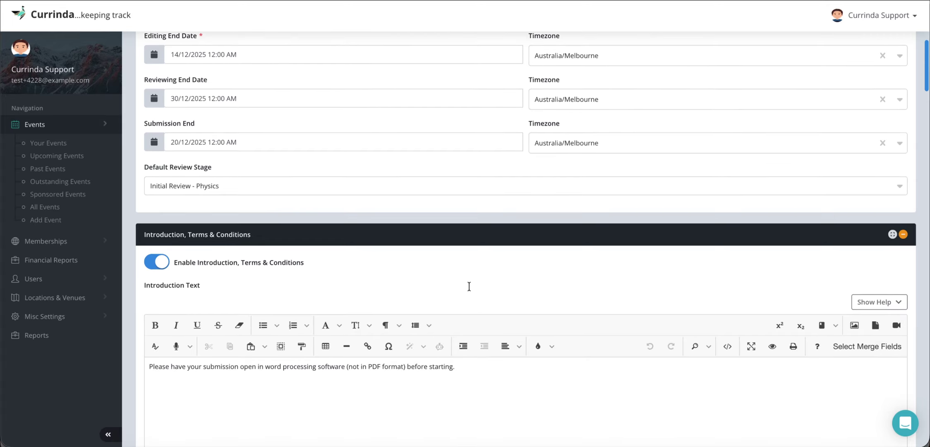
scroll(470, 286, down, 2)
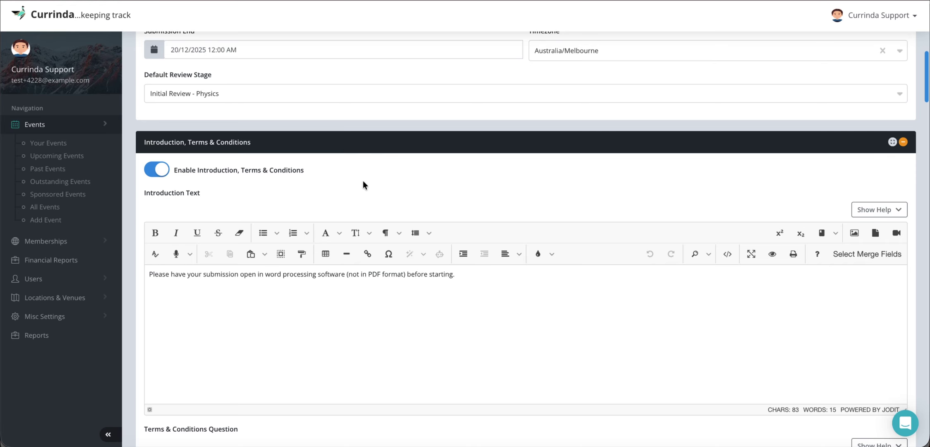
Step: Review the Physics submission's introduction, terms, consent, presentation types, categories, title, authors and content settings
scroll(363, 182, down, 1)
scroll(243, 151, down, 1)
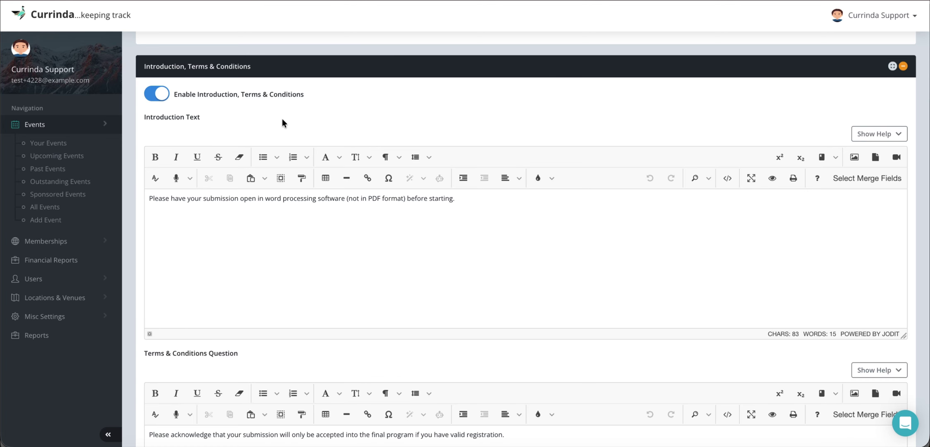
scroll(282, 121, down, 10)
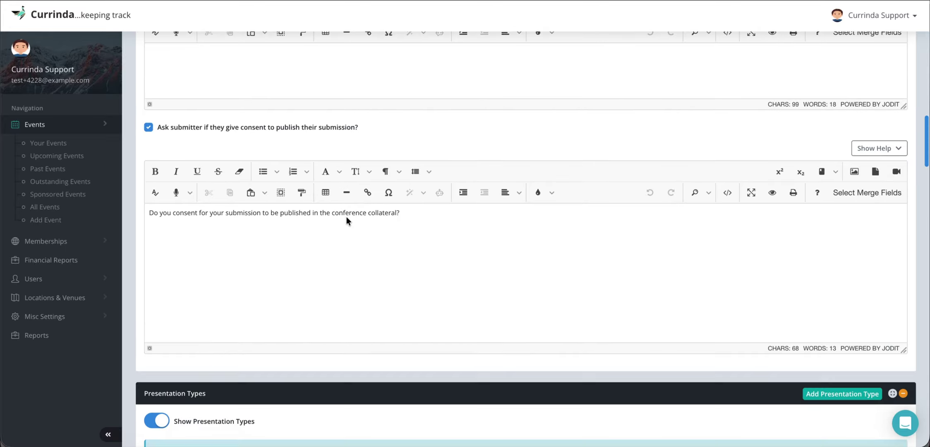
scroll(347, 216, down, 5)
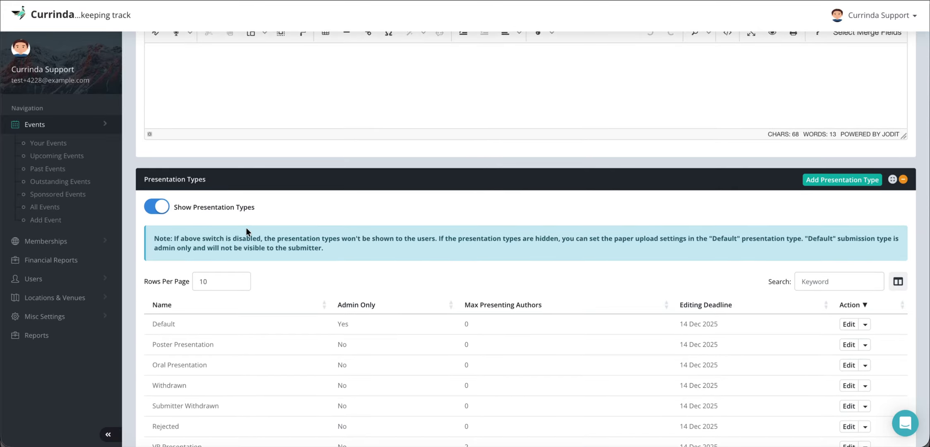
scroll(247, 231, down, 6)
scroll(227, 278, down, 4)
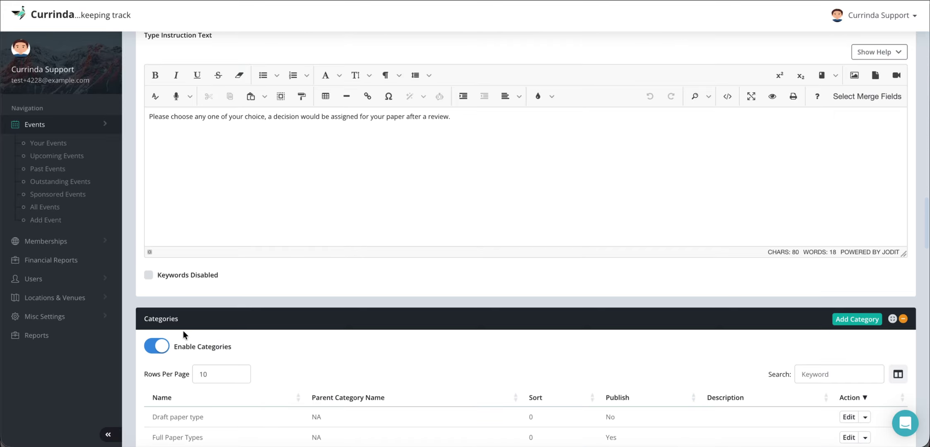
scroll(183, 330, down, 10)
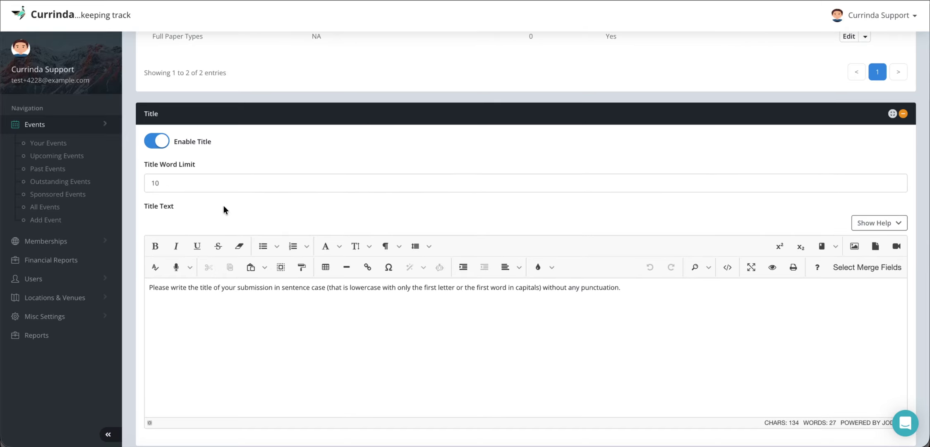
scroll(224, 209, down, 7)
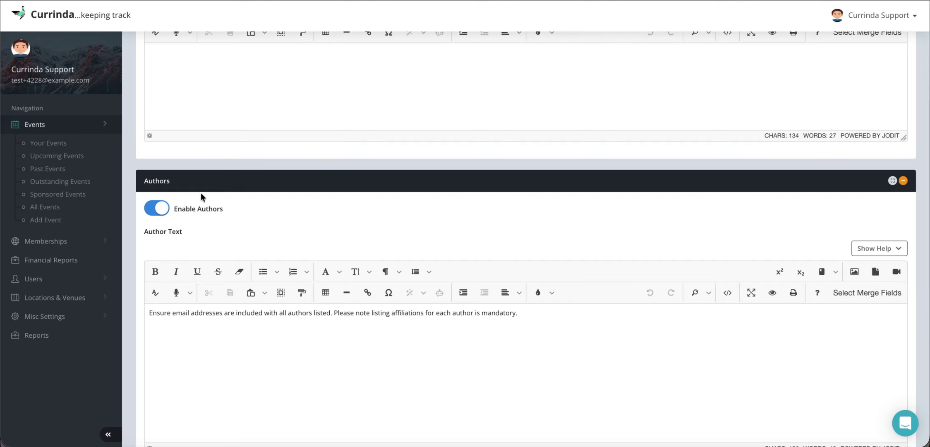
scroll(244, 234, down, 8)
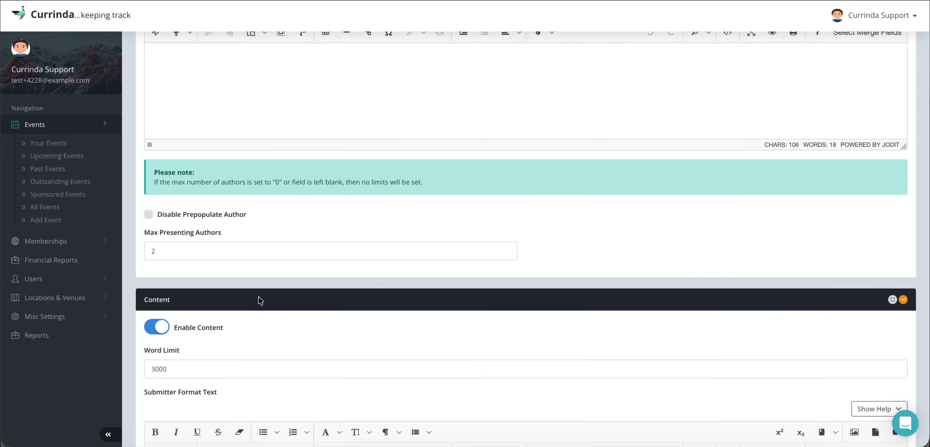
scroll(257, 297, down, 11)
Step: Examine the Conflict section's enable setting and disclosure text, along with the preceding content and image settings
double_click(161, 249)
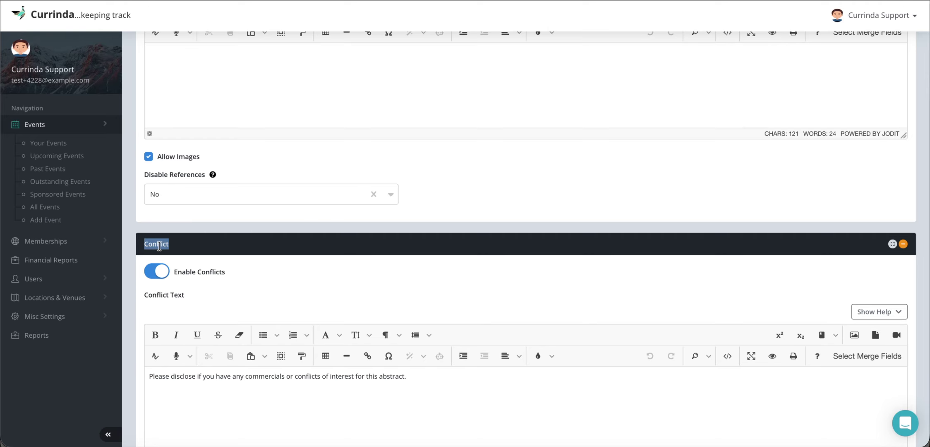
click(257, 243)
scroll(259, 244, down, 1)
scroll(258, 244, down, 5)
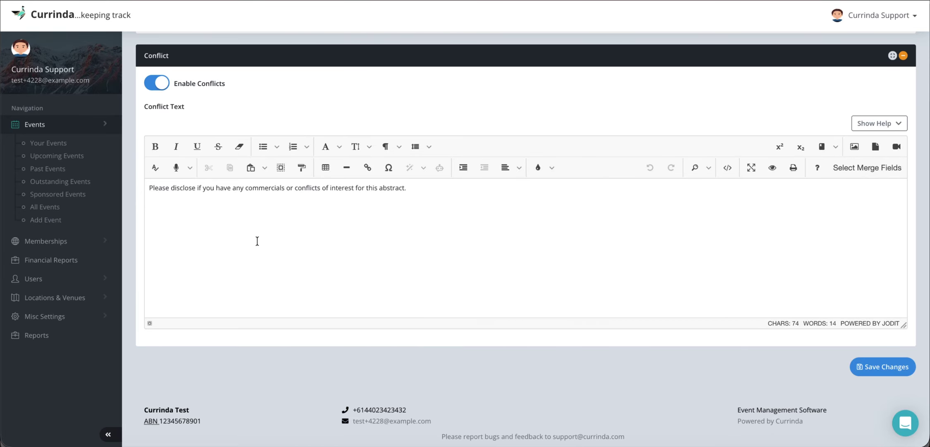
scroll(257, 241, up, 9)
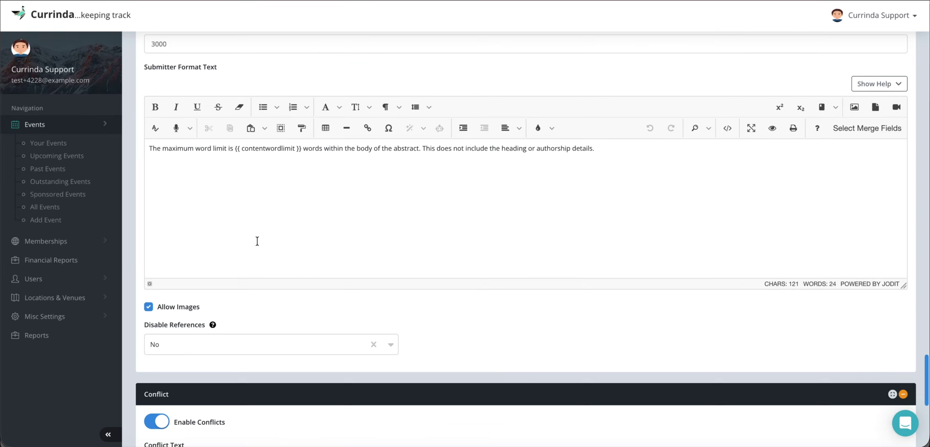
scroll(256, 240, down, 5)
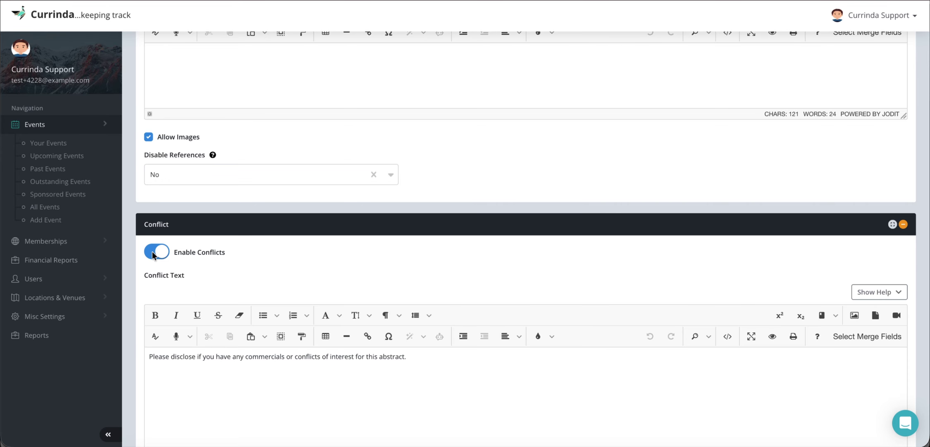
double_click(156, 226)
click(188, 226)
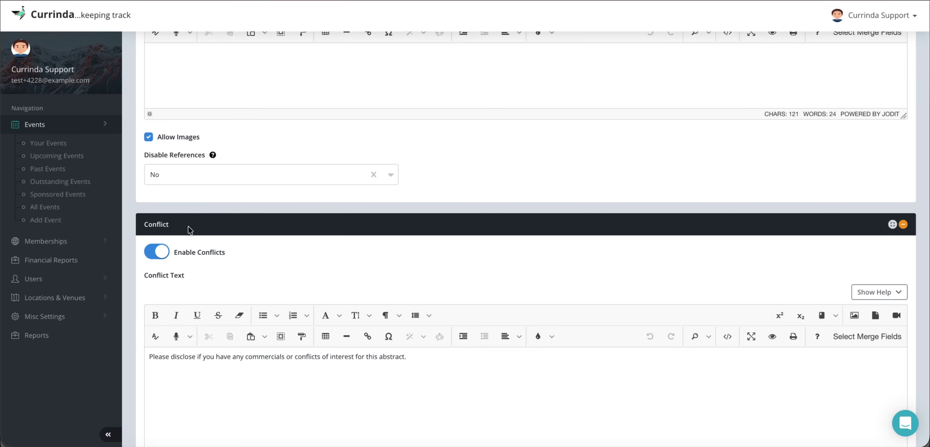
double_click(148, 232)
click(246, 230)
scroll(248, 235, up, 1)
scroll(247, 235, up, 9)
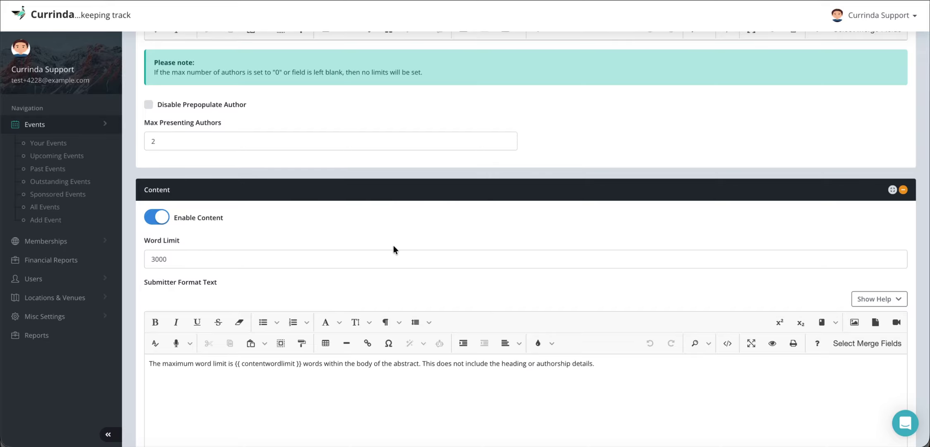
scroll(393, 248, down, 12)
Step: Return to the Physics submission's summary and look through the available Reviews options
scroll(393, 247, up, 20)
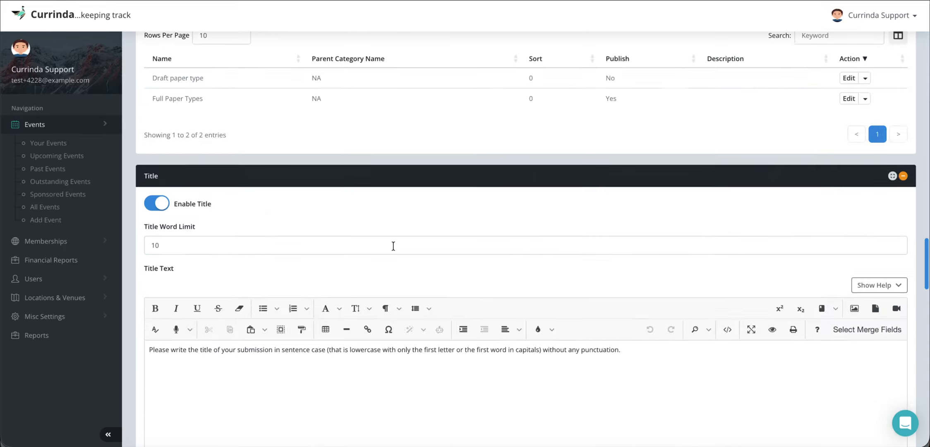
scroll(393, 245, up, 20)
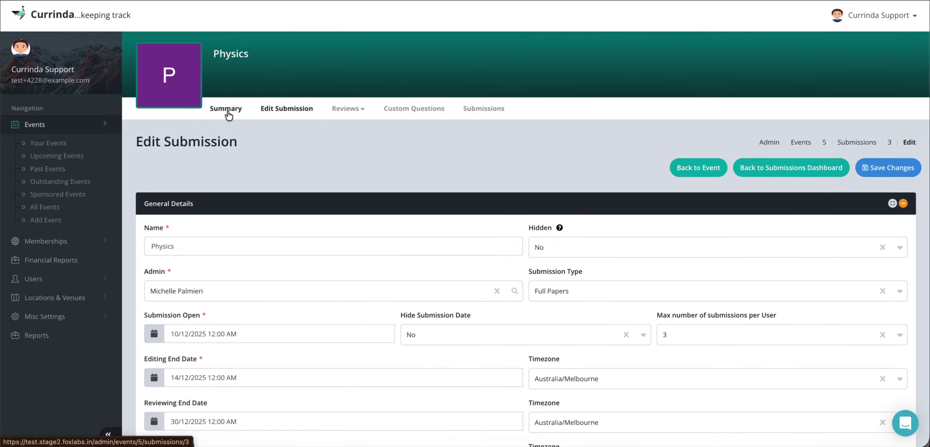
click(227, 111)
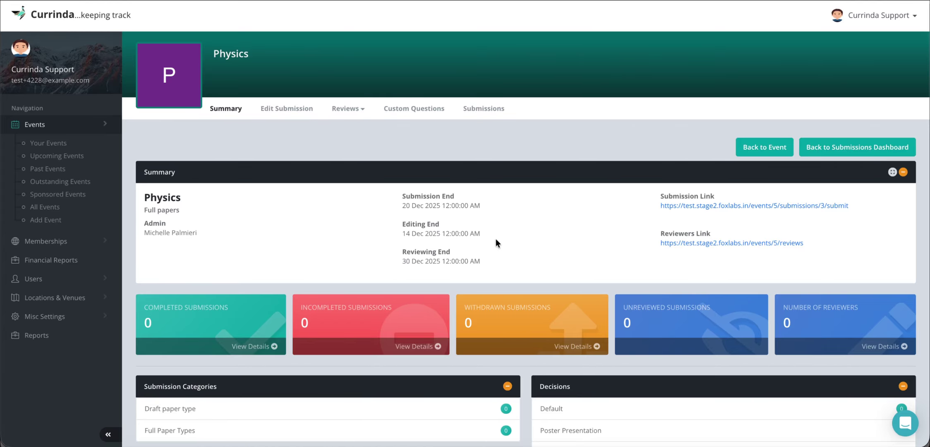
click(348, 108)
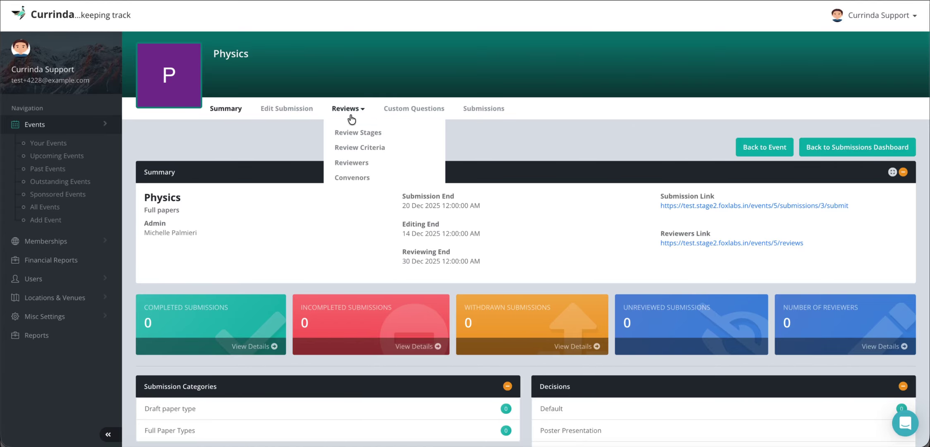
click(324, 139)
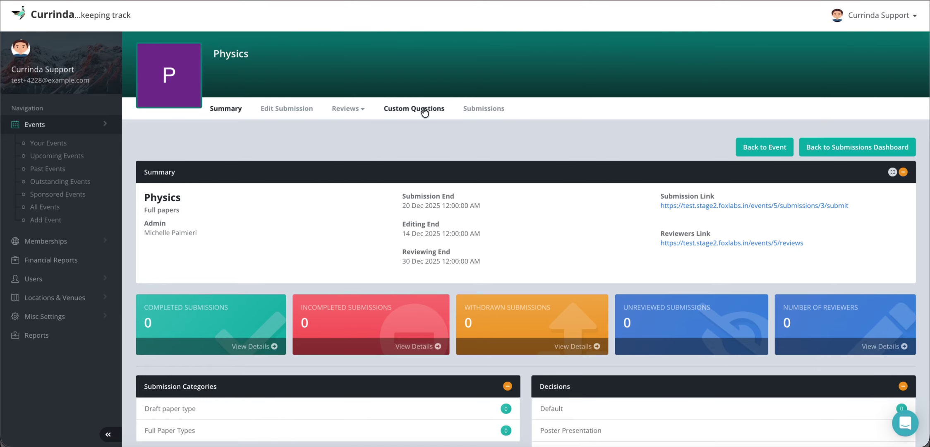